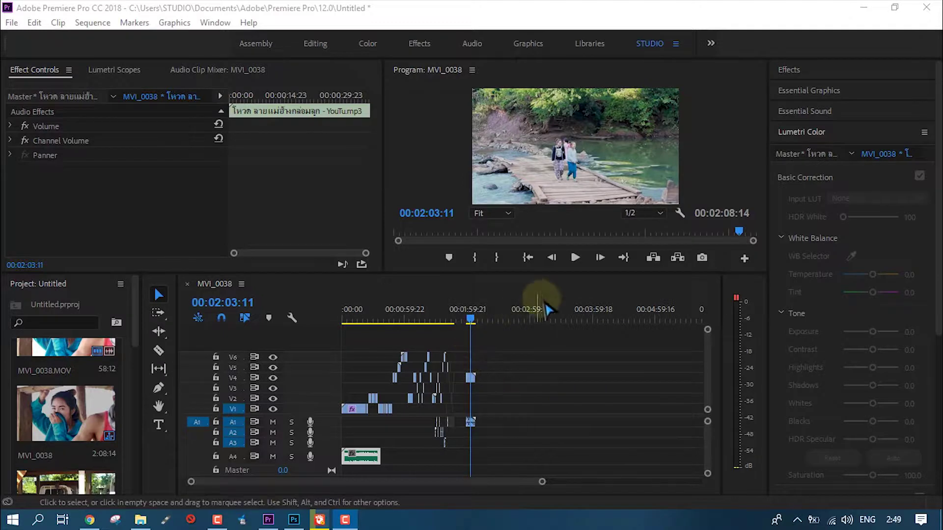
Return the playhead to the start of the sequence and enlarge the Program monitor area
click(528, 258)
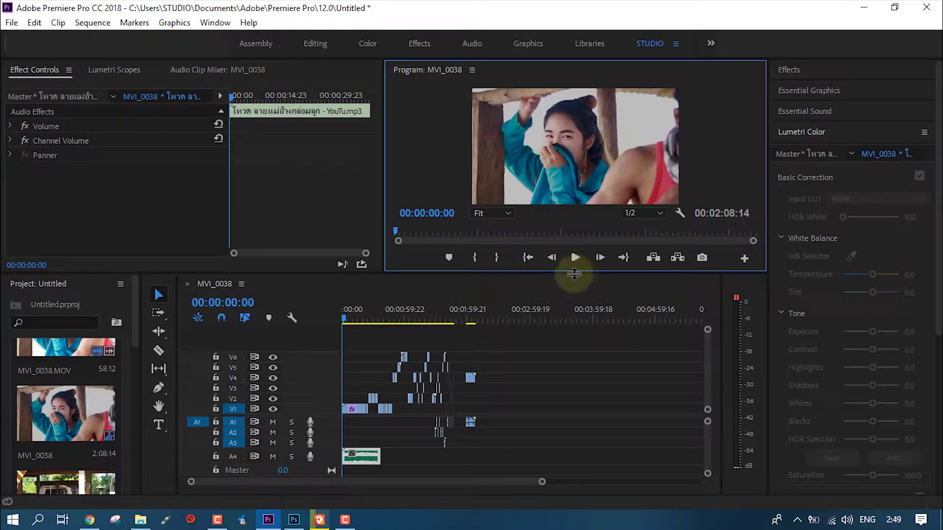
drag(572, 273, 571, 300)
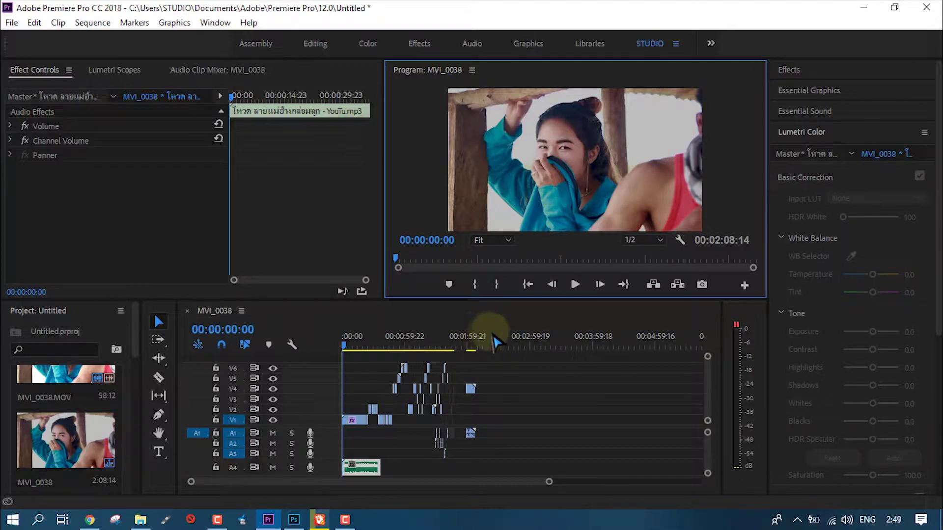
Magnify the timeline and marquee-select the clips in the later part of the sequence across the video and audio tracks
drag(548, 483, 648, 496)
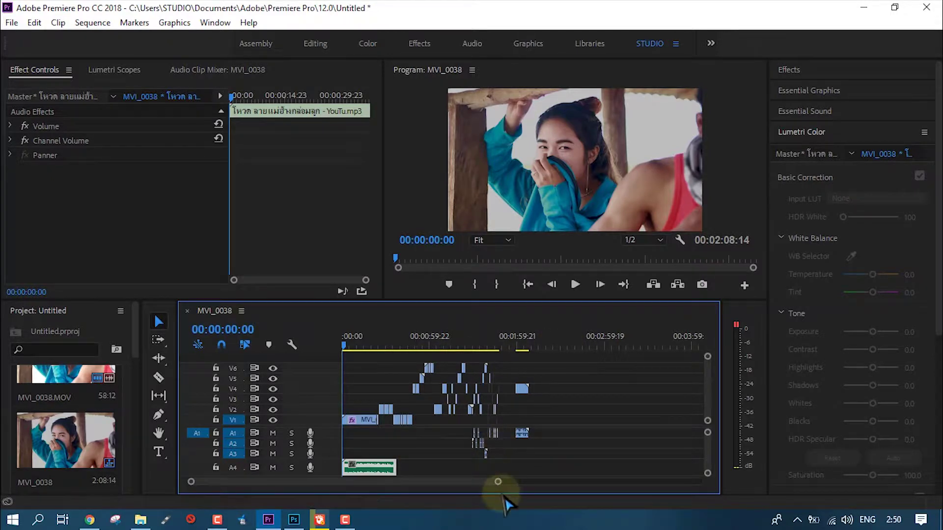
drag(498, 484, 471, 486)
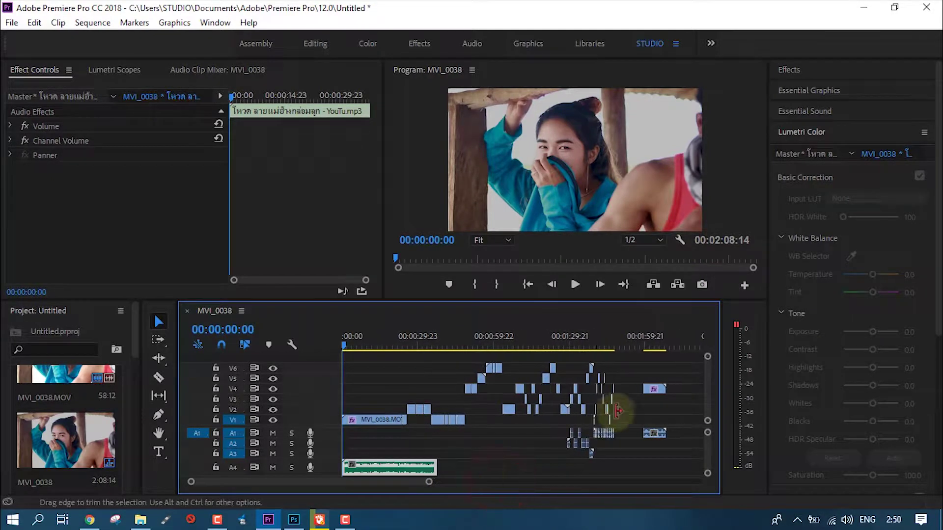
drag(639, 458, 528, 386)
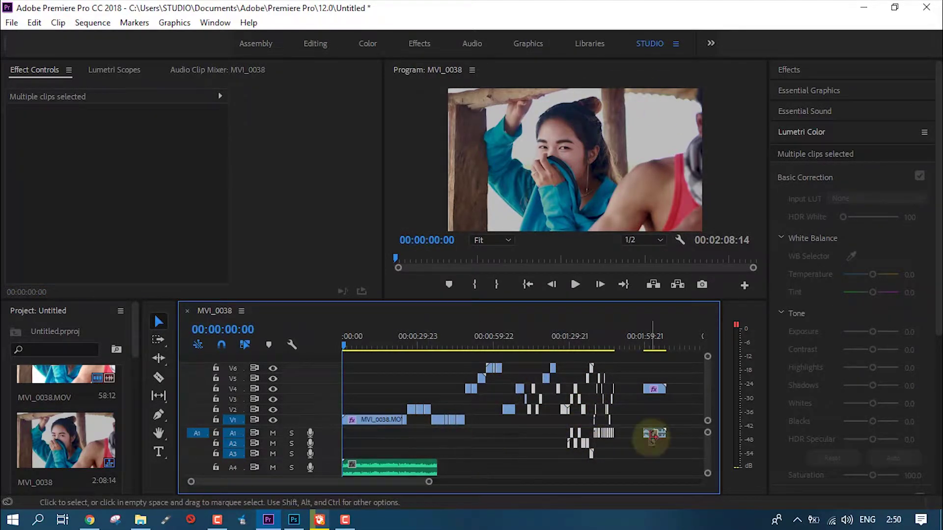
mouse_move(429, 481)
mouse_down()
mouse_move(464, 481)
mouse_move(442, 481)
mouse_up()
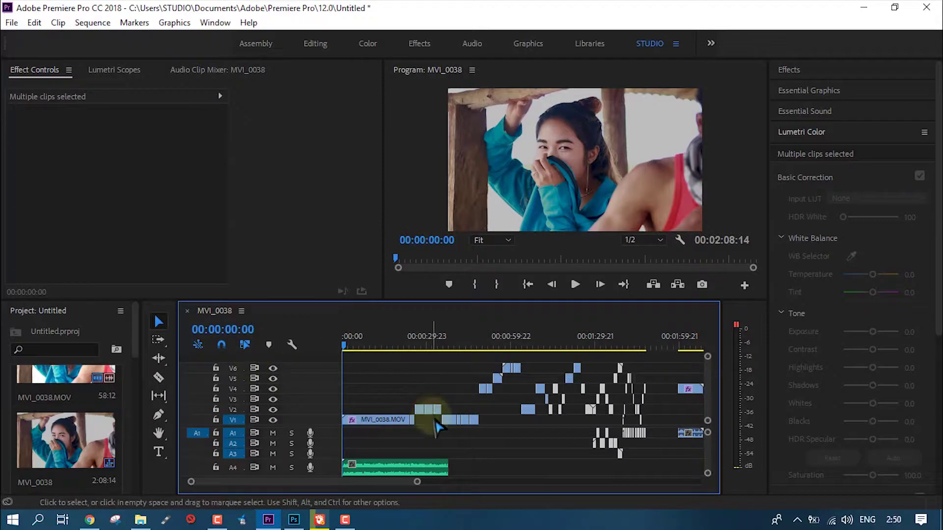
Split the V1 clip at 00:00:37:18 with the Razor tool
click(448, 345)
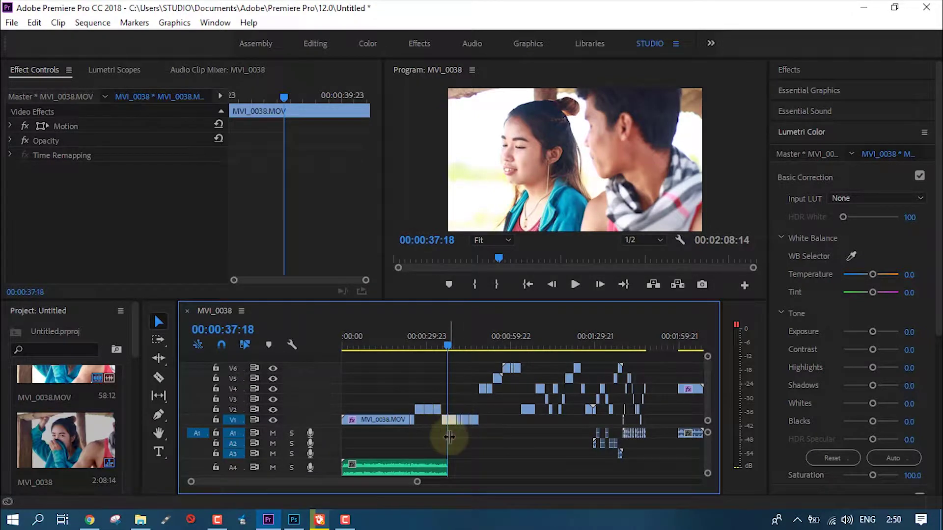
key(c)
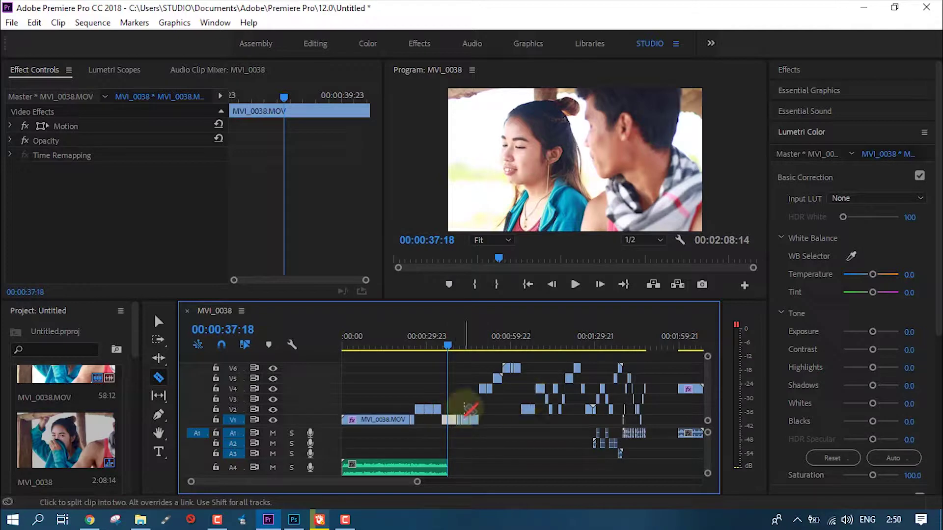
click(448, 419)
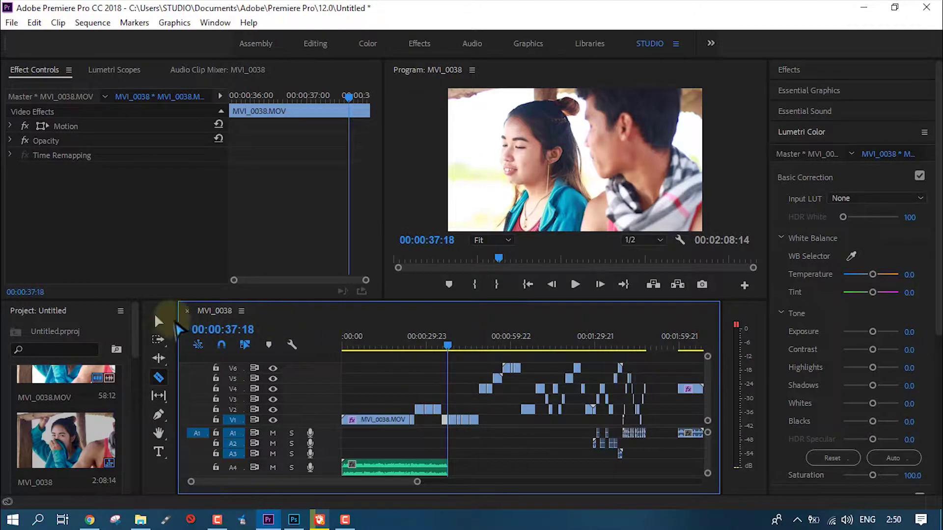
Delete the V1 clip segment just after the 00:00:37:18 cut, leaving a gap in the timeline
click(158, 322)
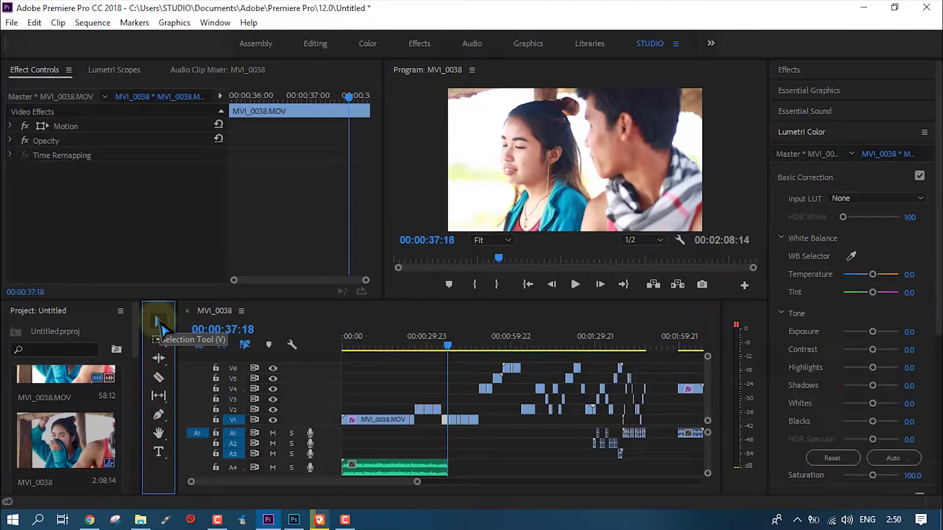
click(460, 424)
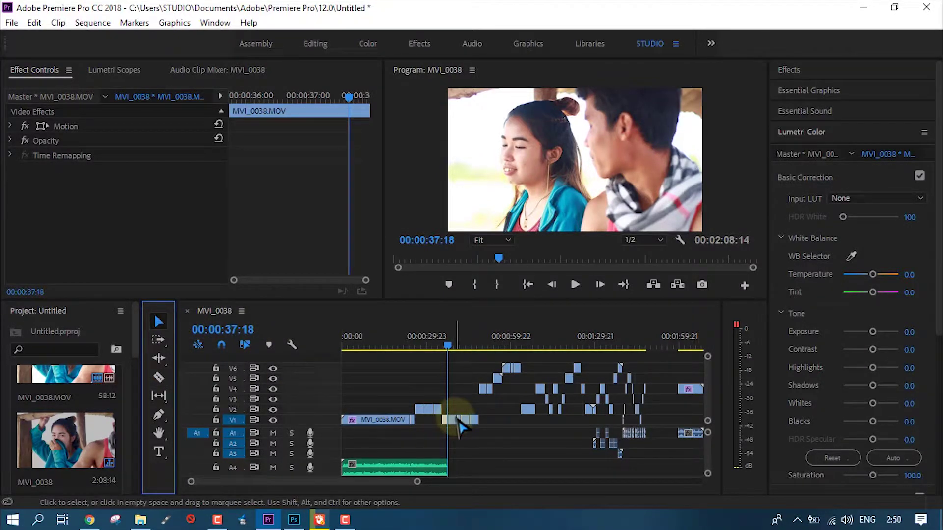
click(459, 423)
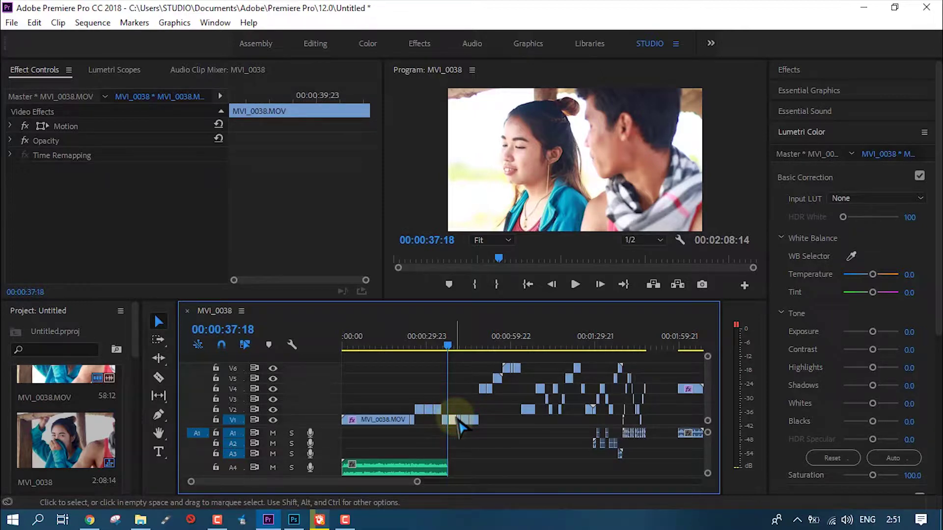
click(450, 420)
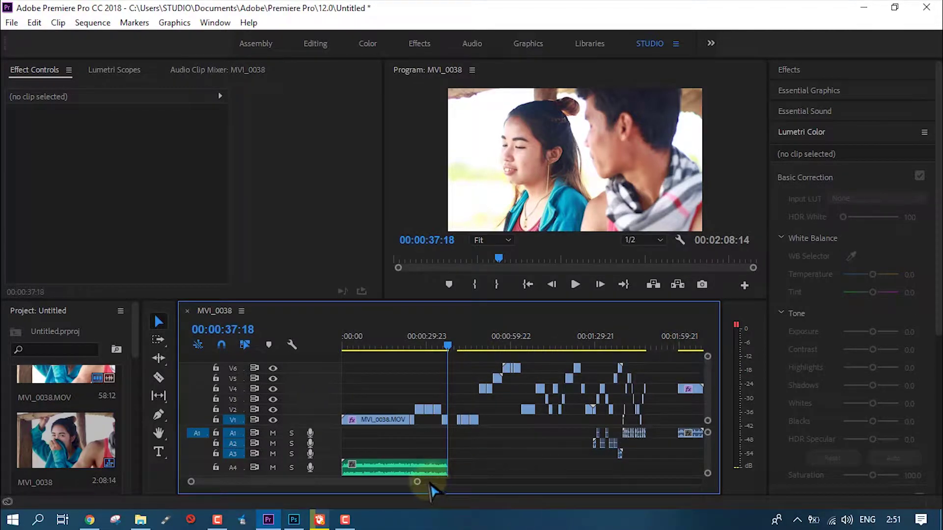
Marquee-select every clip after the gap on all tracks and shift them earlier together to meet the V1 clip before the gap
drag(419, 484, 471, 485)
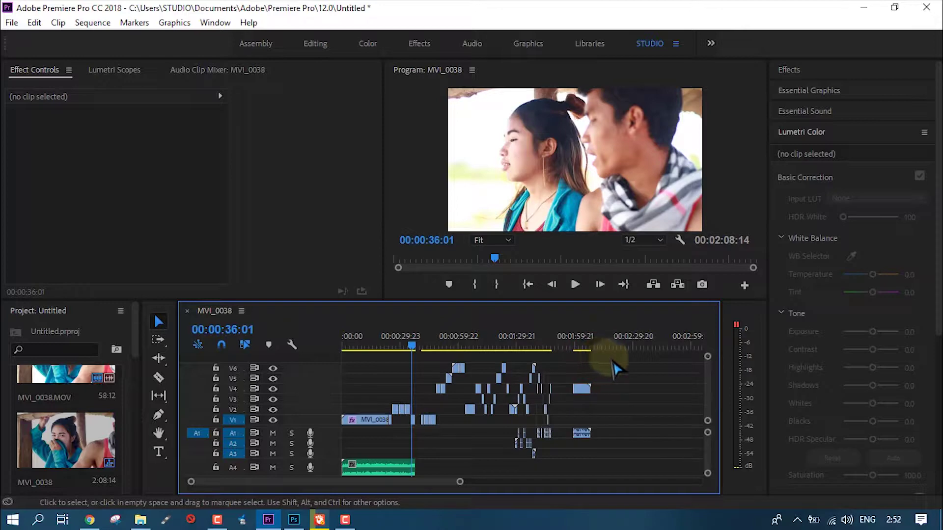
drag(611, 359, 442, 462)
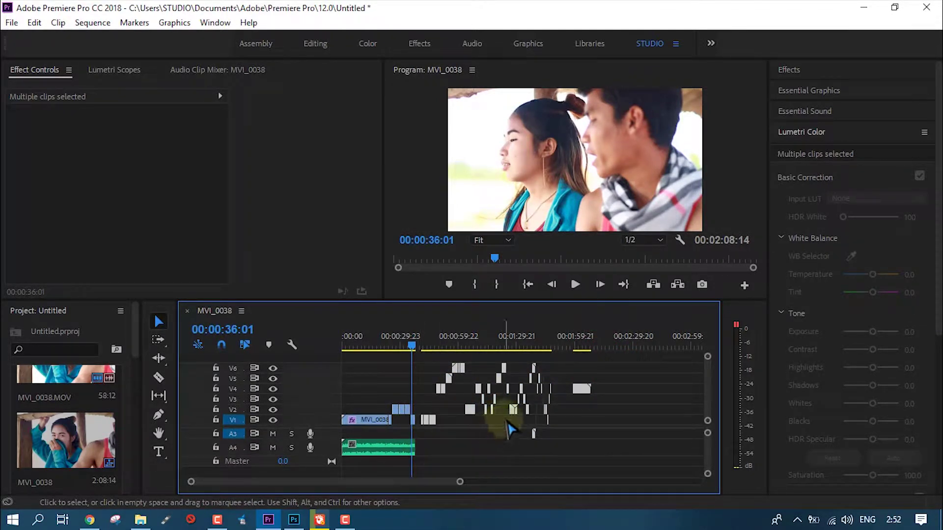
scroll(522, 448, up, 2)
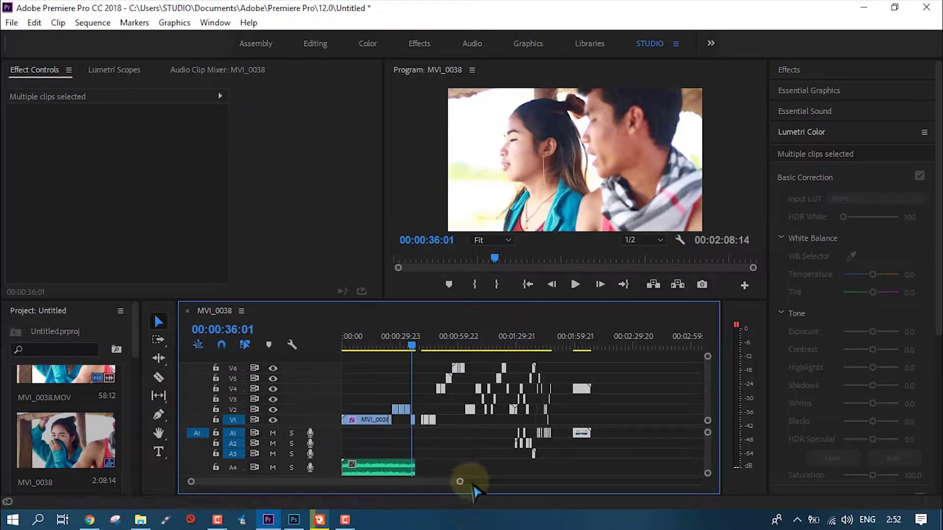
scroll(526, 447, up, 5)
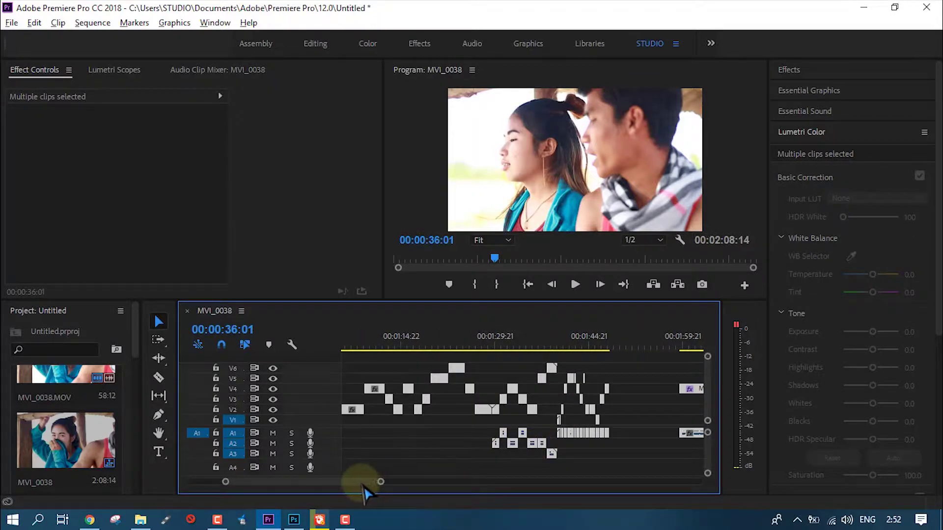
drag(361, 483, 325, 486)
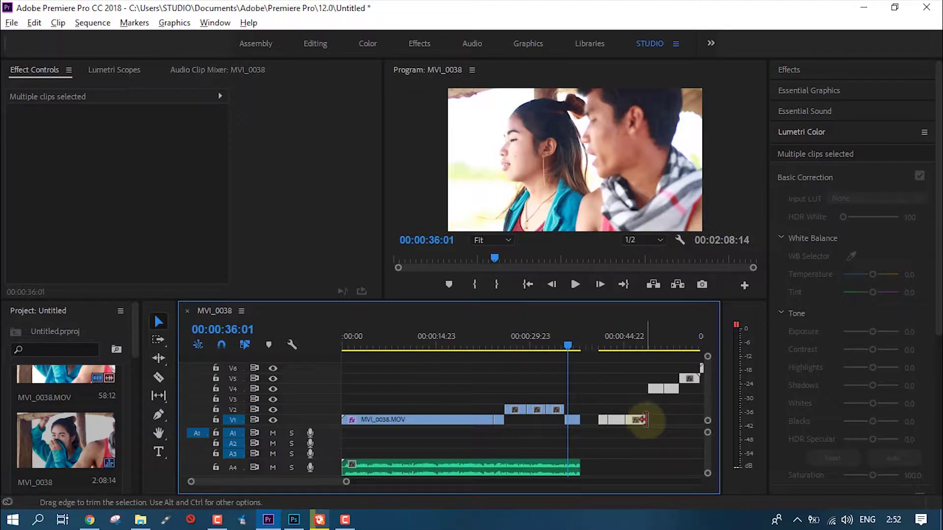
mouse_move(621, 431)
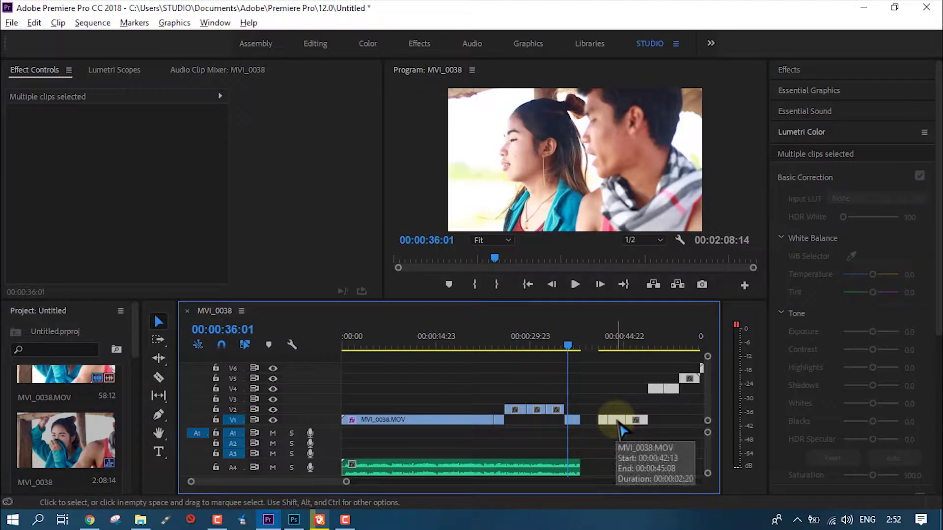
drag(606, 420, 589, 422)
Play the sequence across the closed gap to 00:00:38:16 and undo the clip move
click(575, 285)
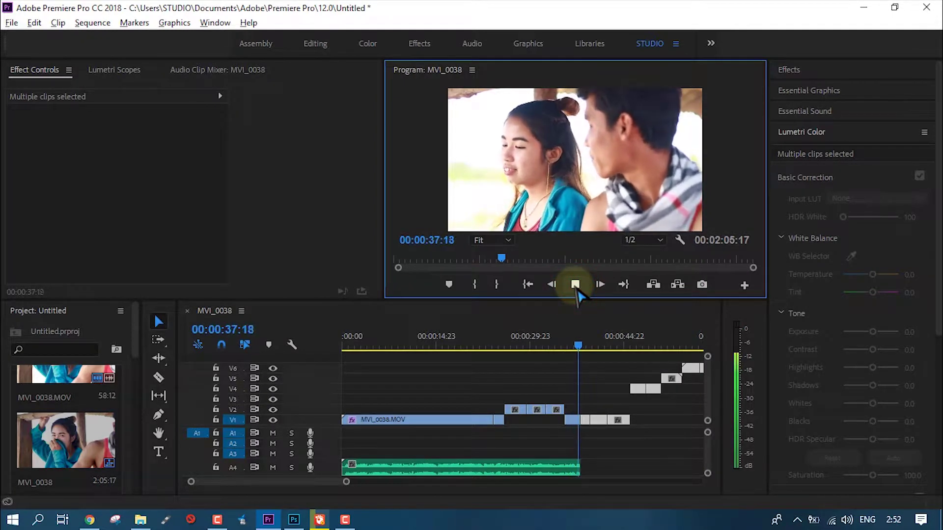
click(576, 285)
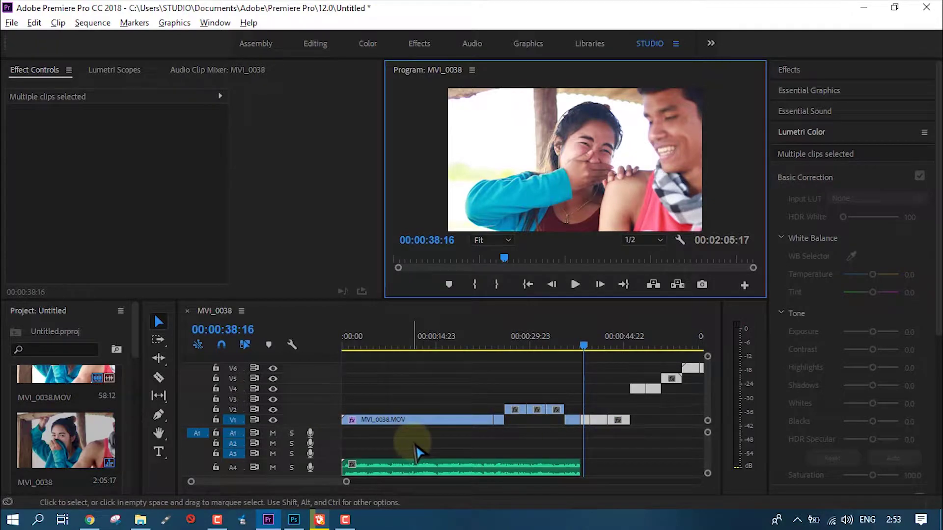
key(ctrl+z)
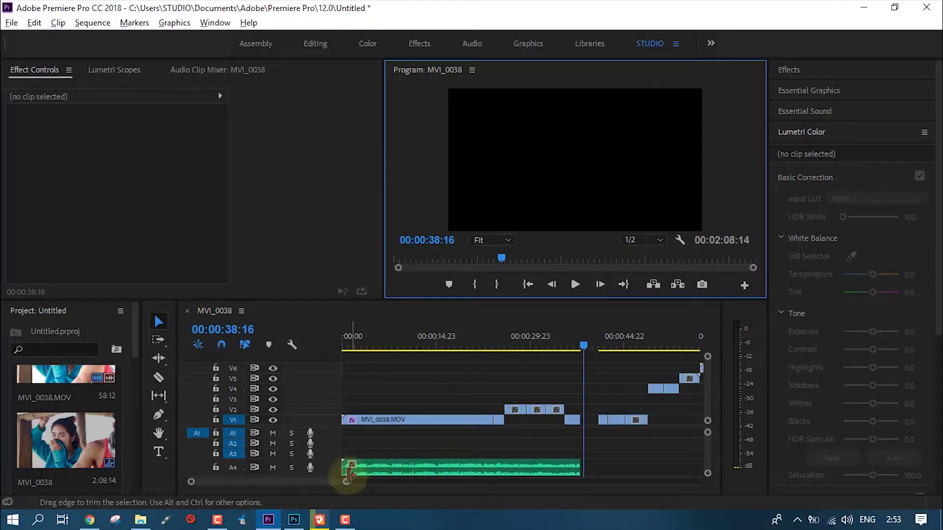
Marquee-select all clips after the gap across every video and audio track, and clear the selection
drag(346, 486, 438, 484)
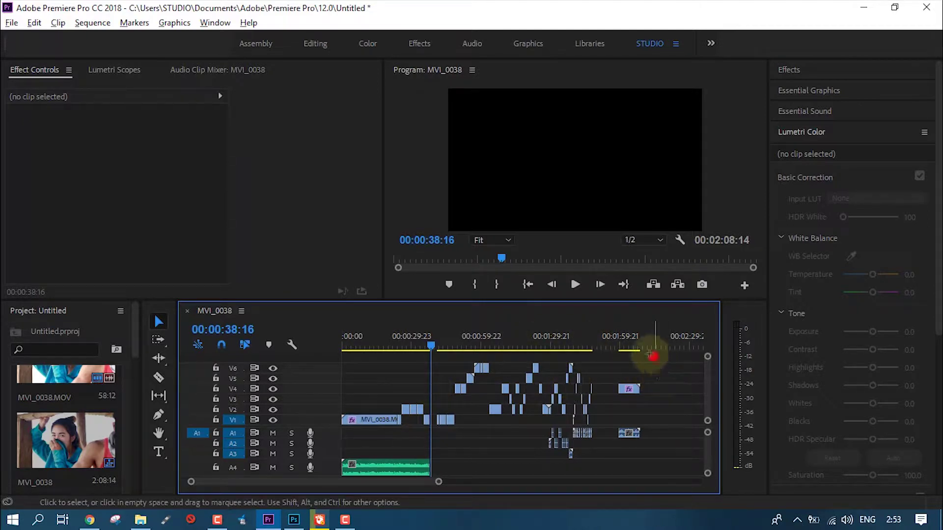
drag(652, 356, 441, 492)
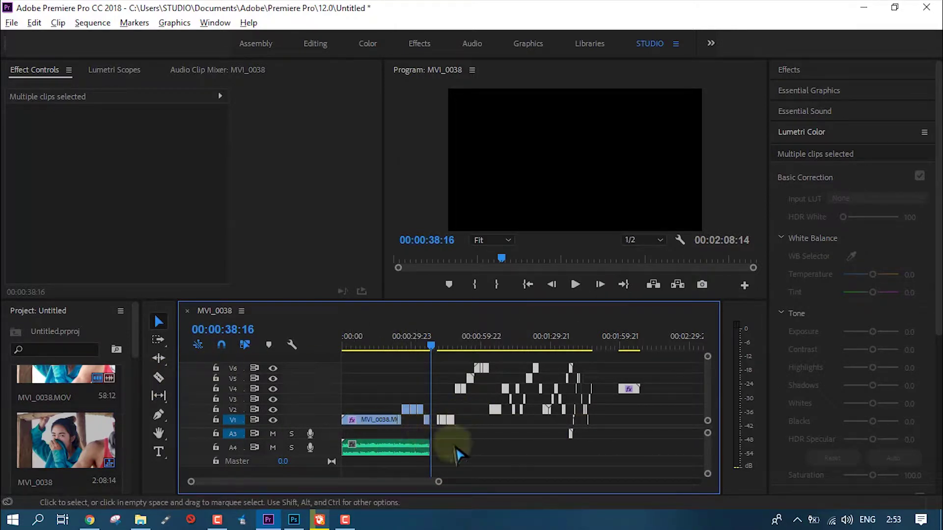
scroll(491, 455, up, 2)
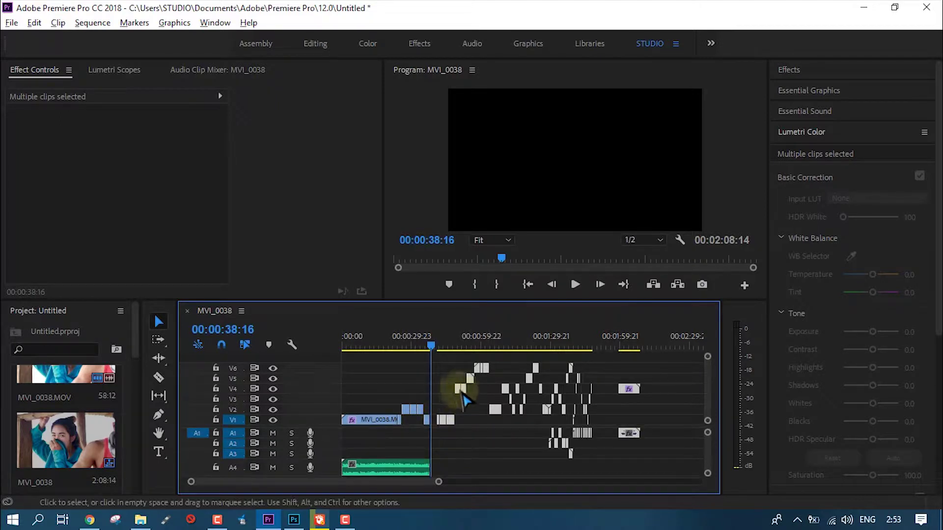
click(466, 378)
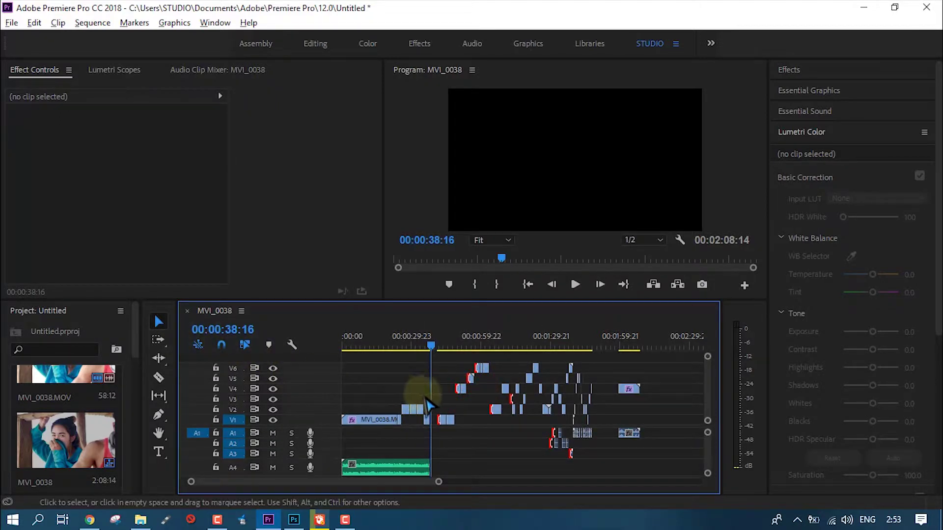
Try to shift a single V1 clip from after the gap earlier into it, and deselect the clip
click(450, 420)
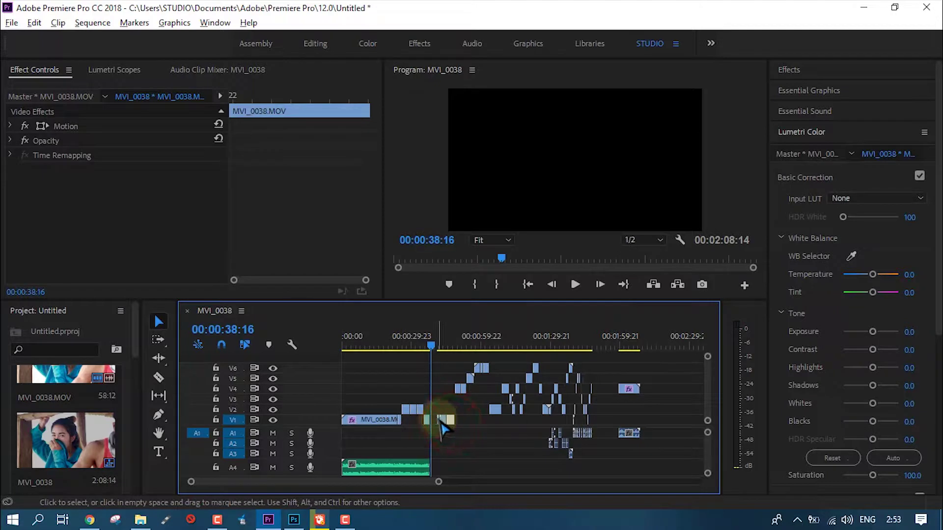
click(432, 420)
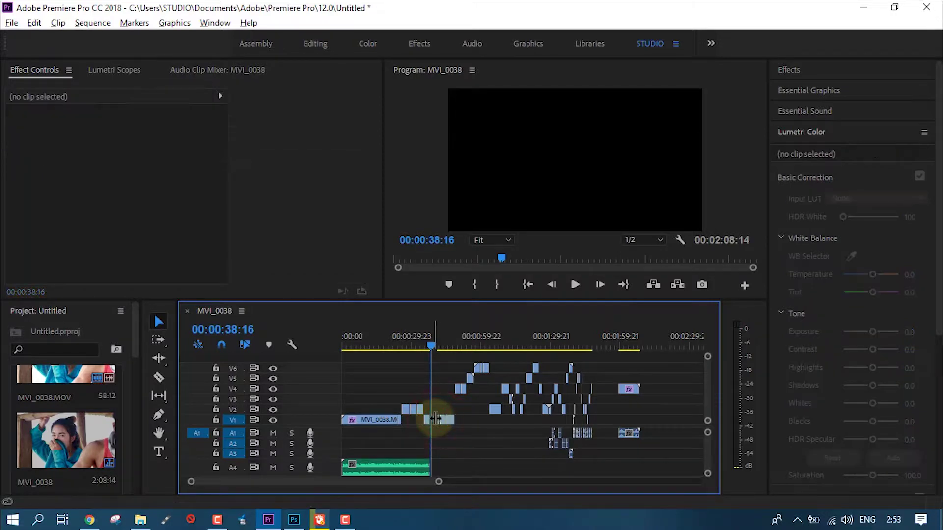
click(450, 421)
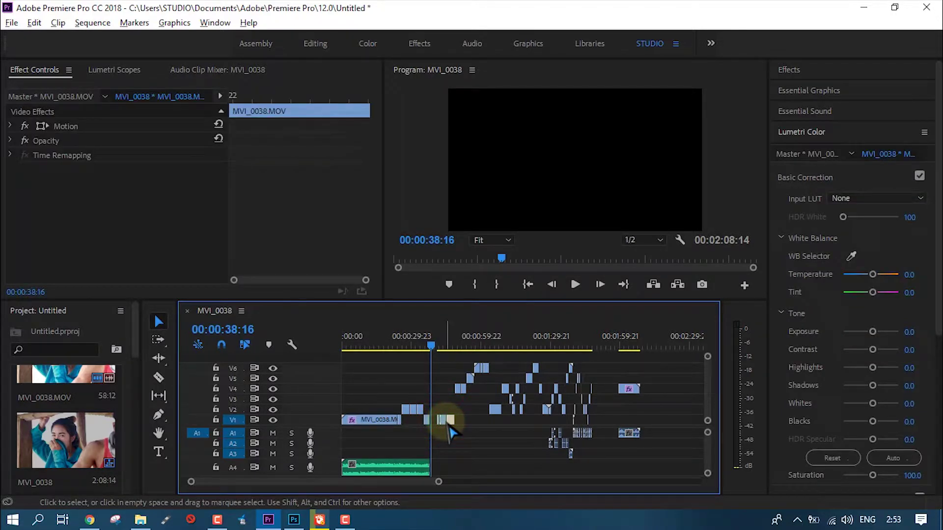
drag(437, 423, 437, 426)
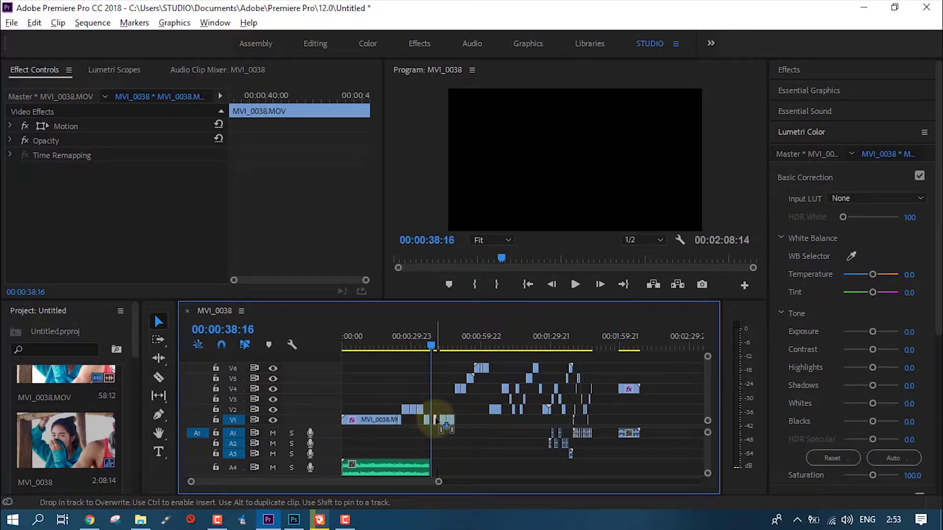
click(482, 442)
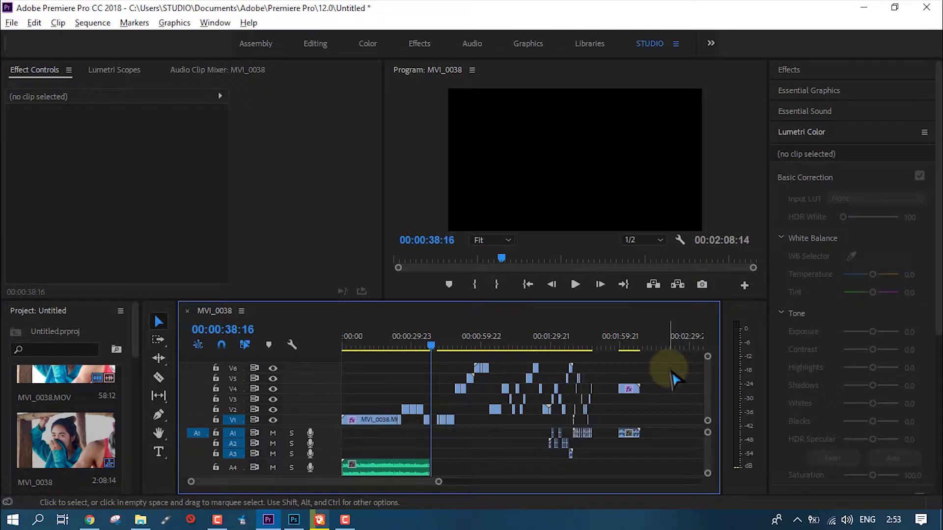
Place the playhead at 00:00:35:17 and switch the track selection tool from Track Select Forward to Track Select Backward
click(167, 347)
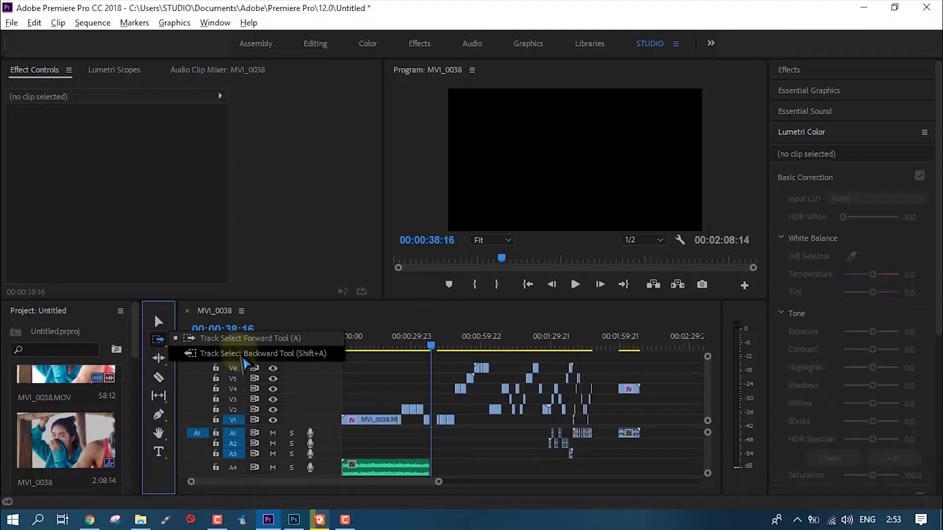
click(425, 341)
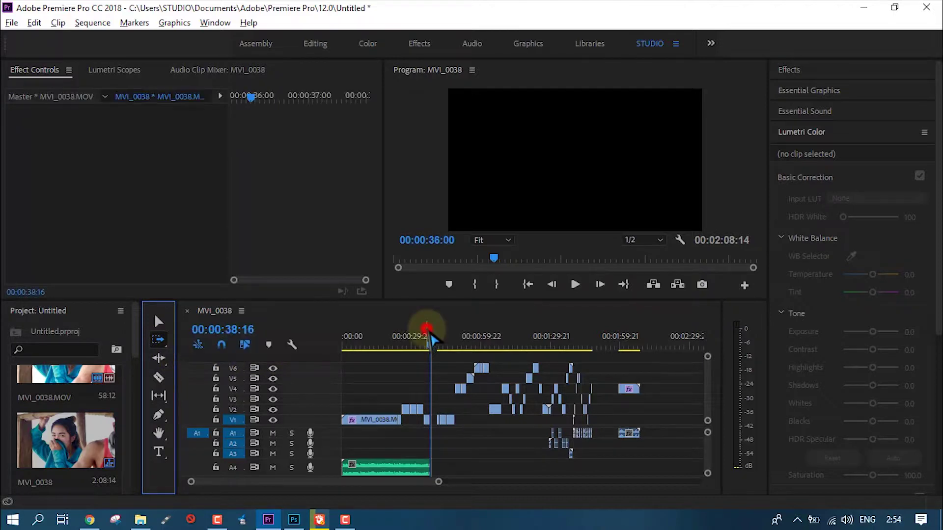
click(166, 347)
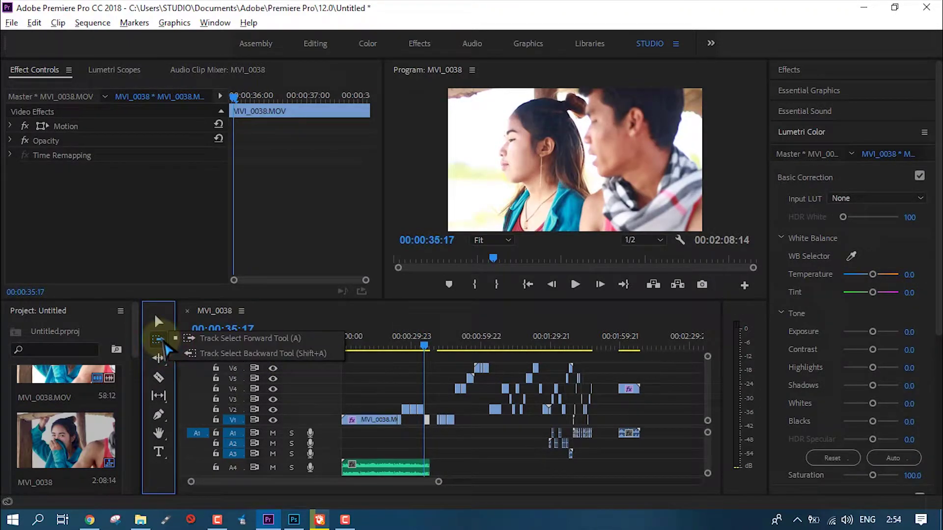
click(388, 363)
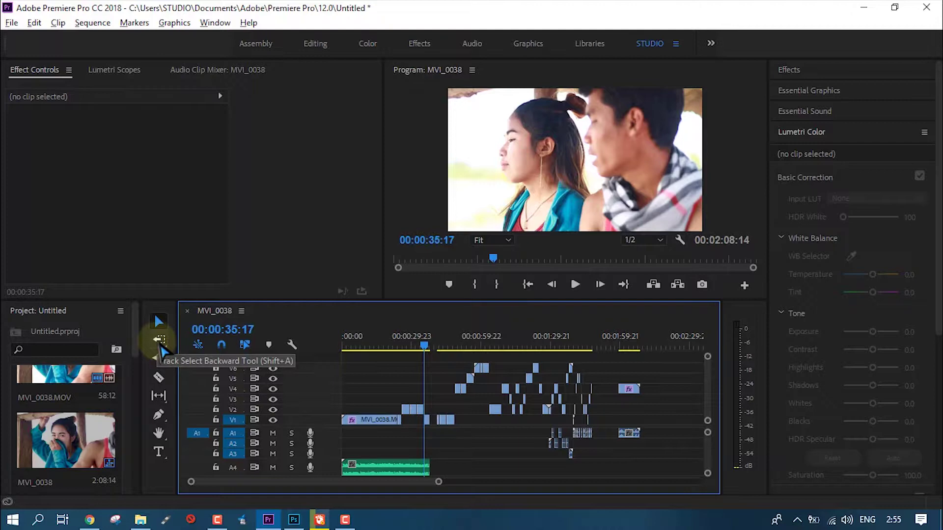
Select all clips after the gap on every track with Track Select Forward, try shifting them earlier, and undo the shift
key(a)
scroll(444, 481, up, 2)
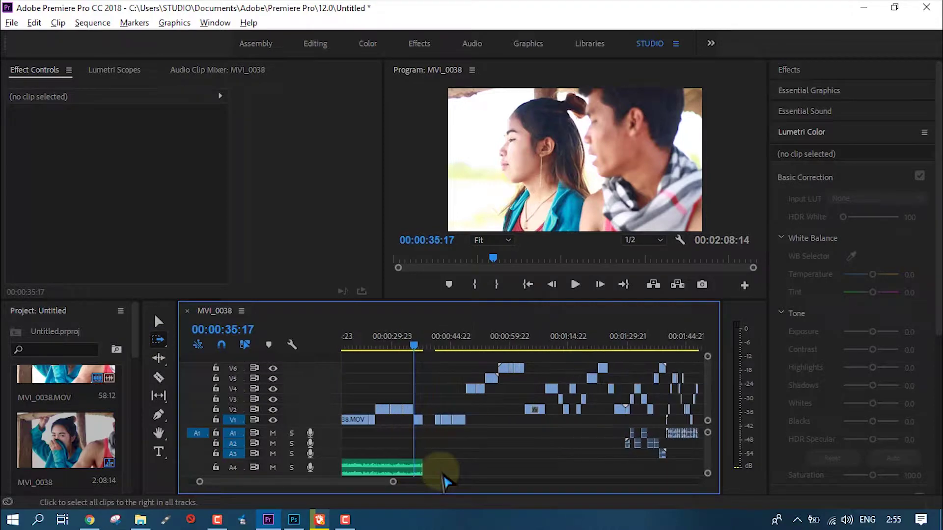
scroll(444, 481, up, 1)
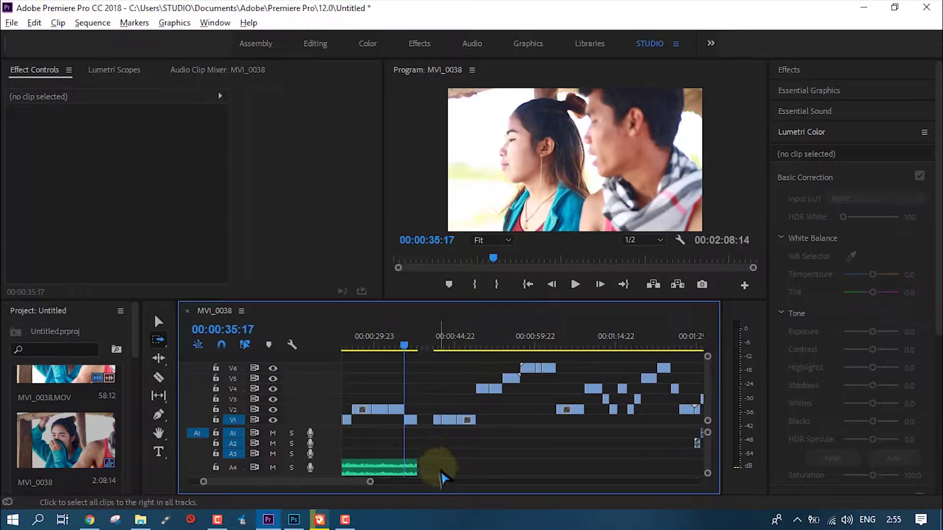
click(434, 416)
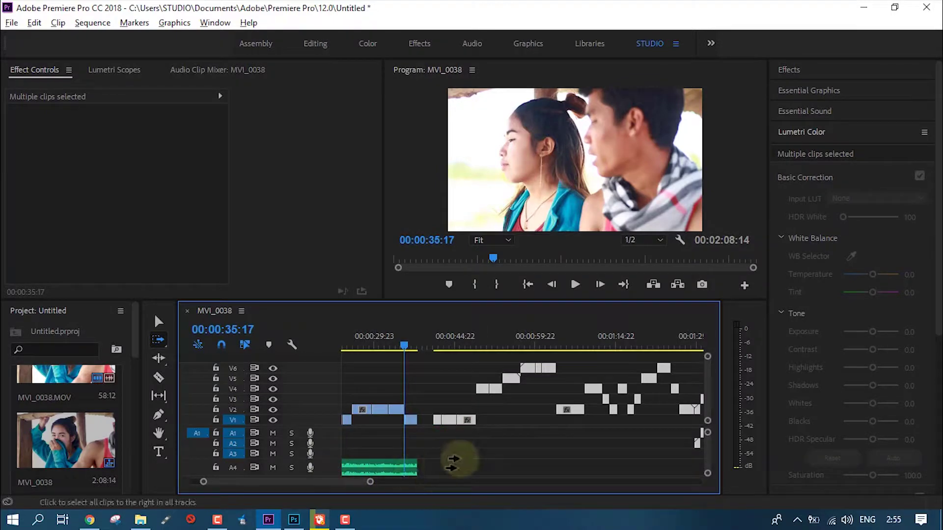
scroll(451, 463, down, 3)
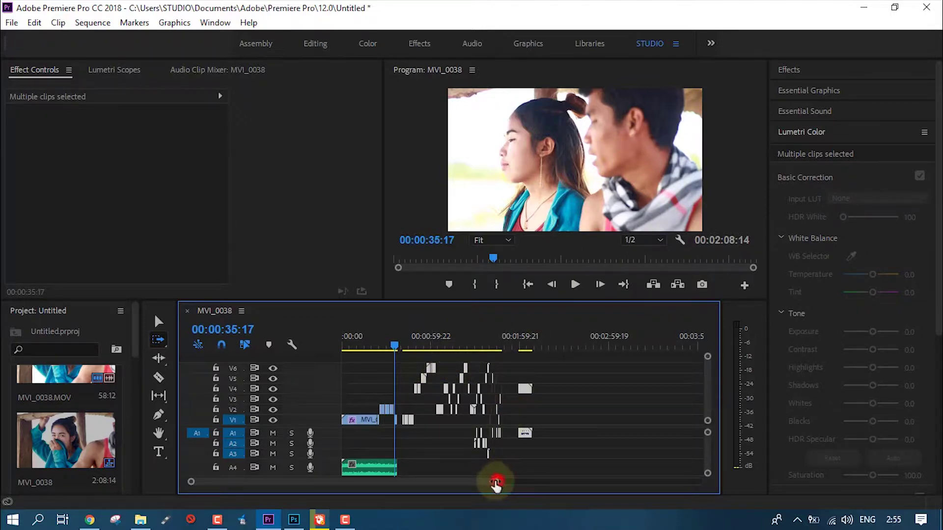
drag(496, 484, 396, 482)
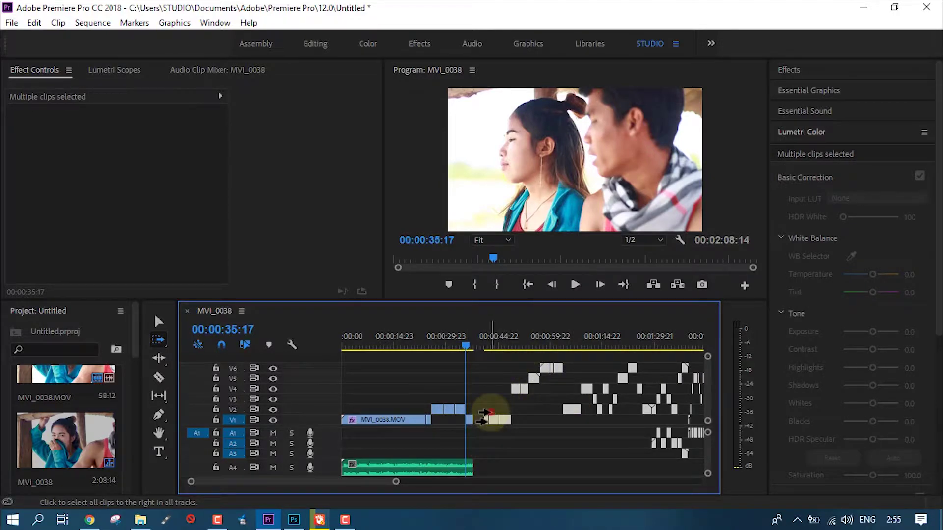
drag(484, 416, 592, 378)
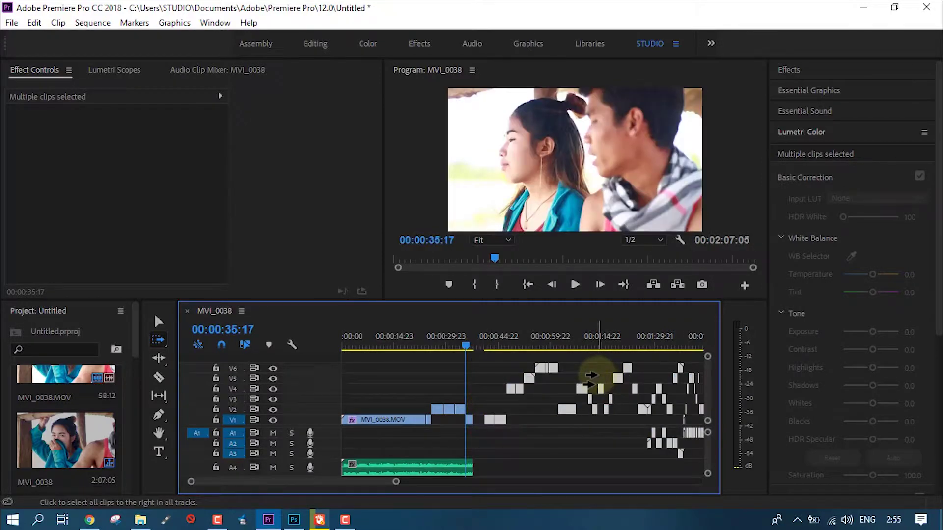
key(ctrl+z)
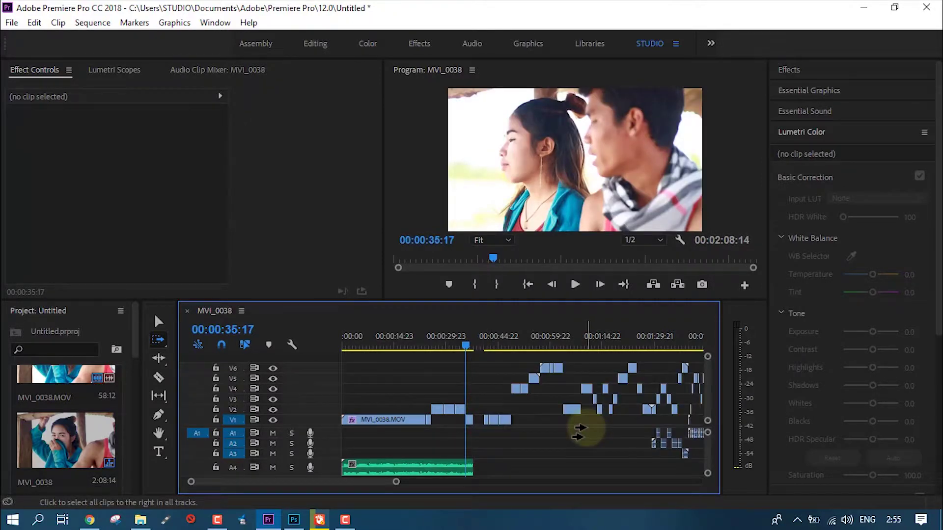
Reselect every clip after the gap with Track Select Forward and move them together against the preceding V1 clip
click(484, 413)
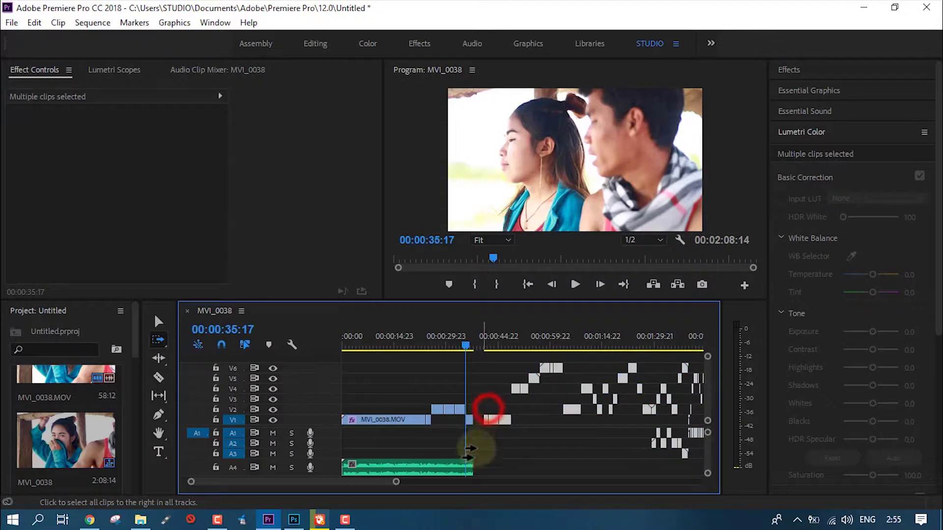
drag(397, 484, 343, 480)
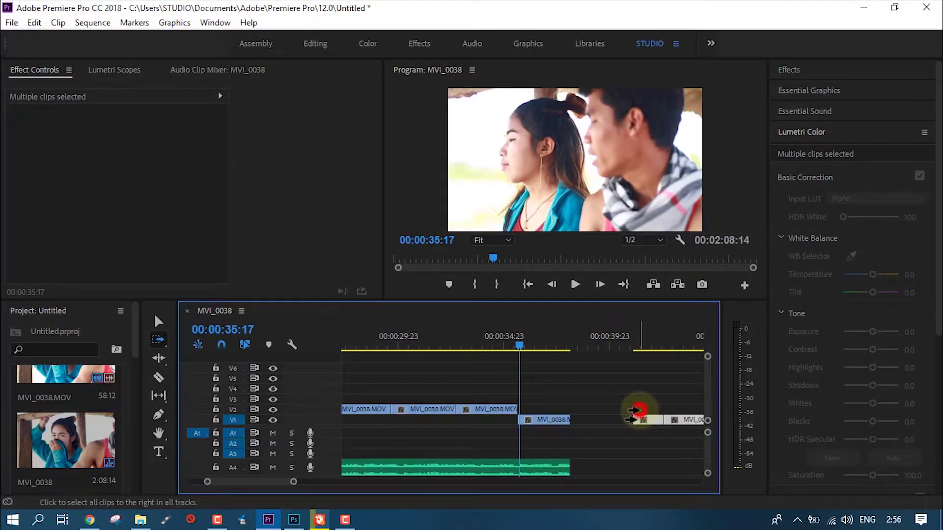
drag(635, 411, 579, 420)
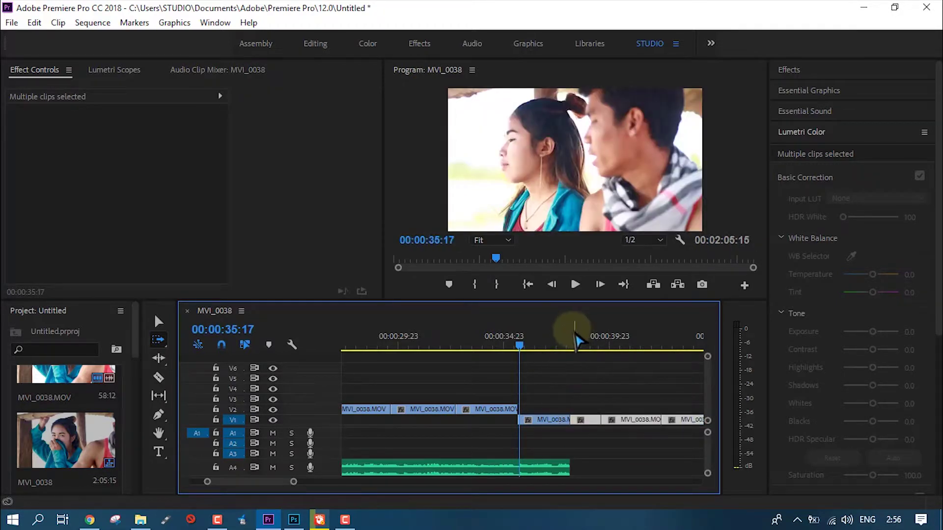
Play the sequence across the closed gap to 00:00:38:21 and undo the group clip move
click(564, 338)
click(575, 285)
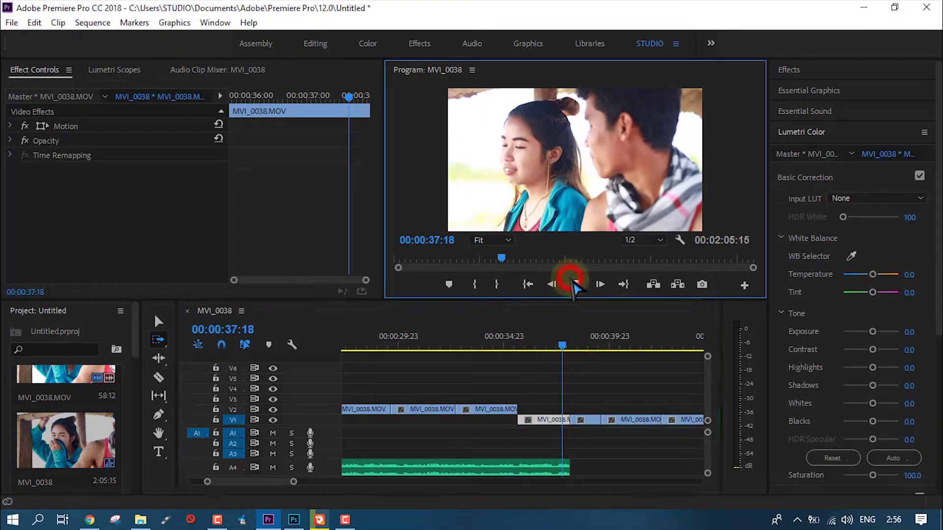
click(575, 285)
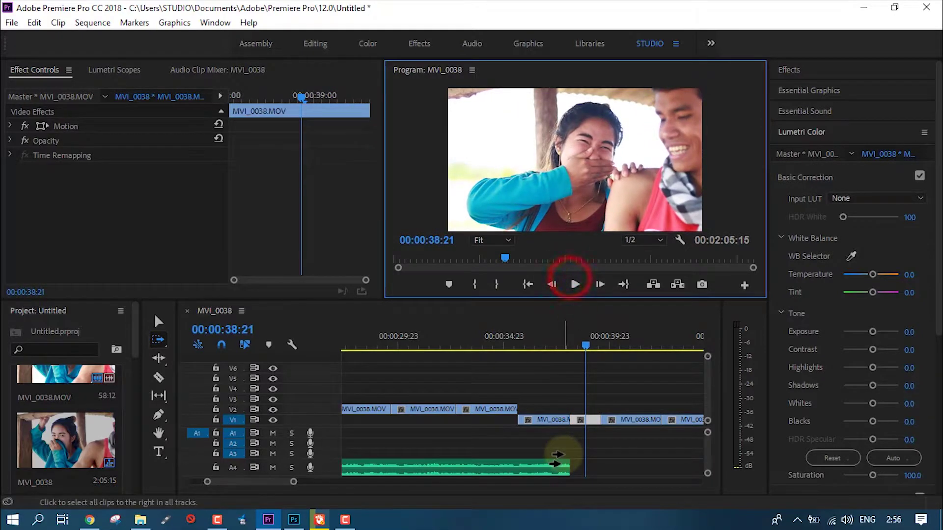
key(ctrl+z)
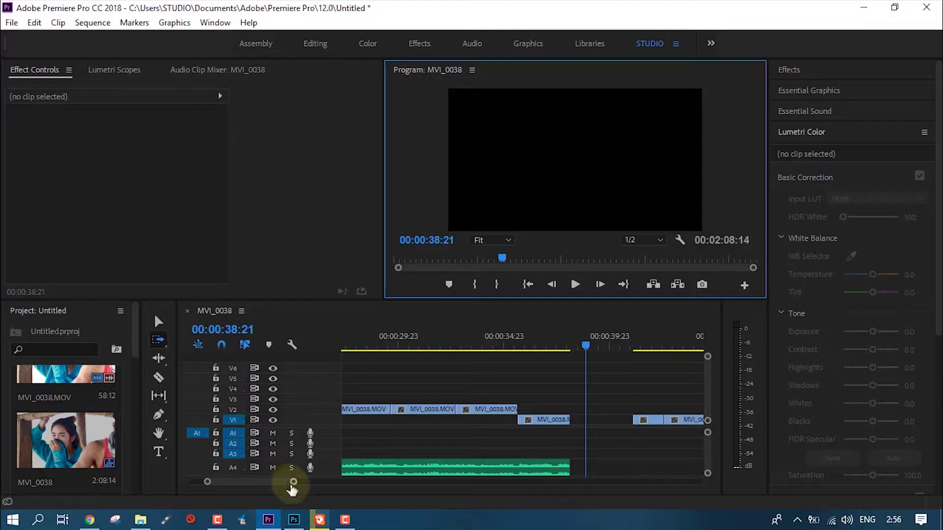
Select all clips after the gap using Track Select Forward, and switch back to the Selection tool
drag(294, 483, 337, 499)
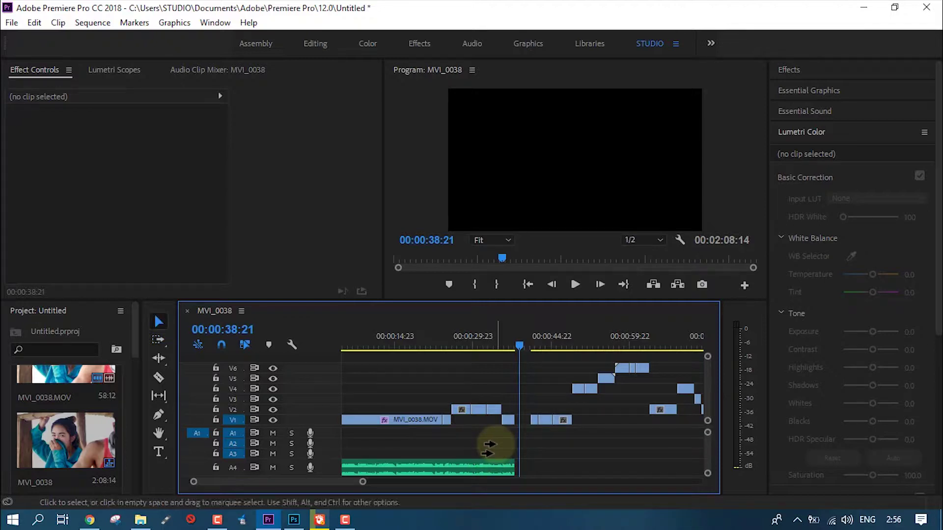
click(158, 322)
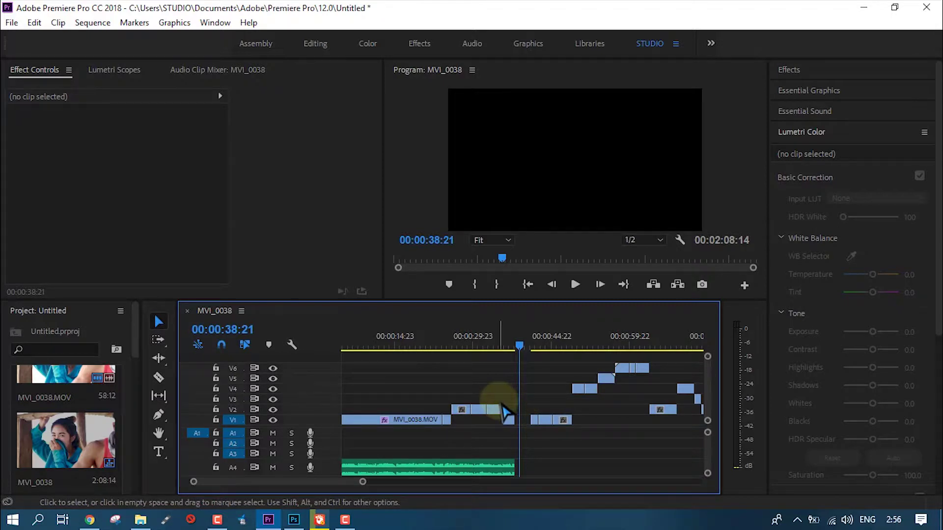
key(a)
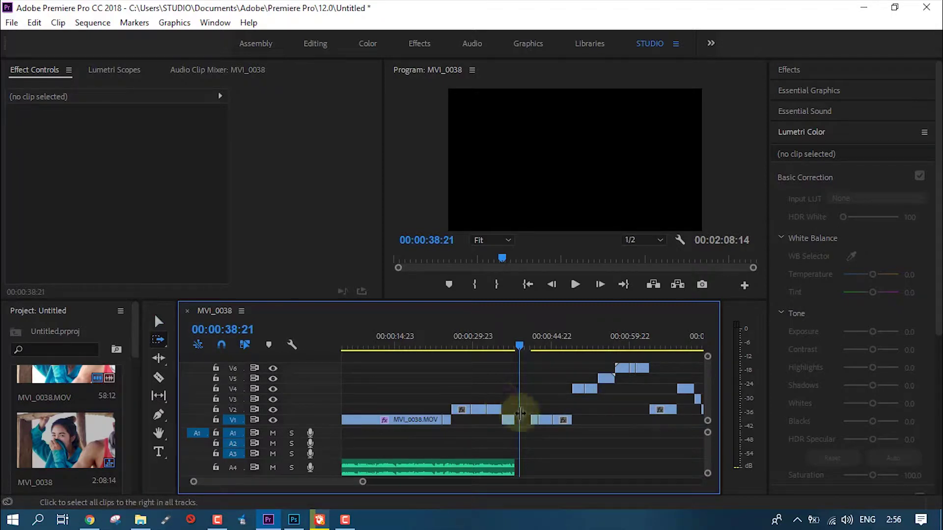
click(530, 415)
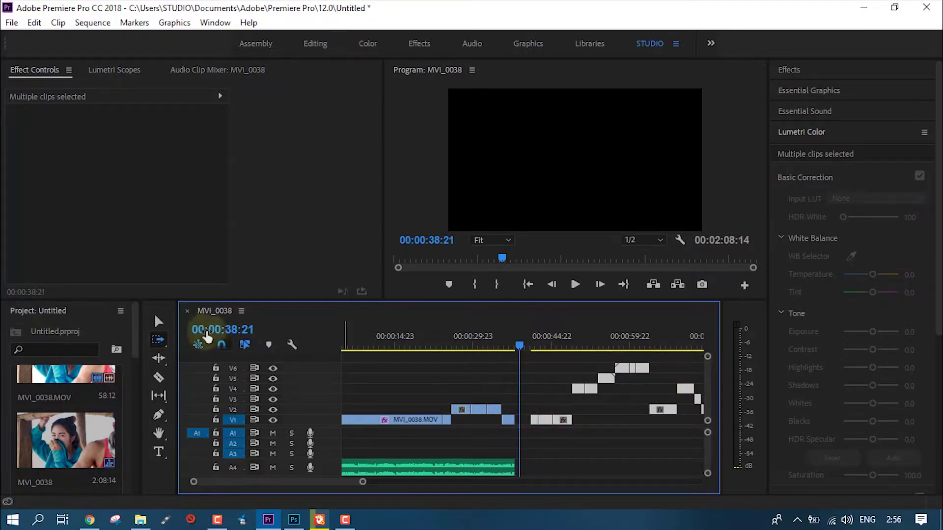
click(158, 323)
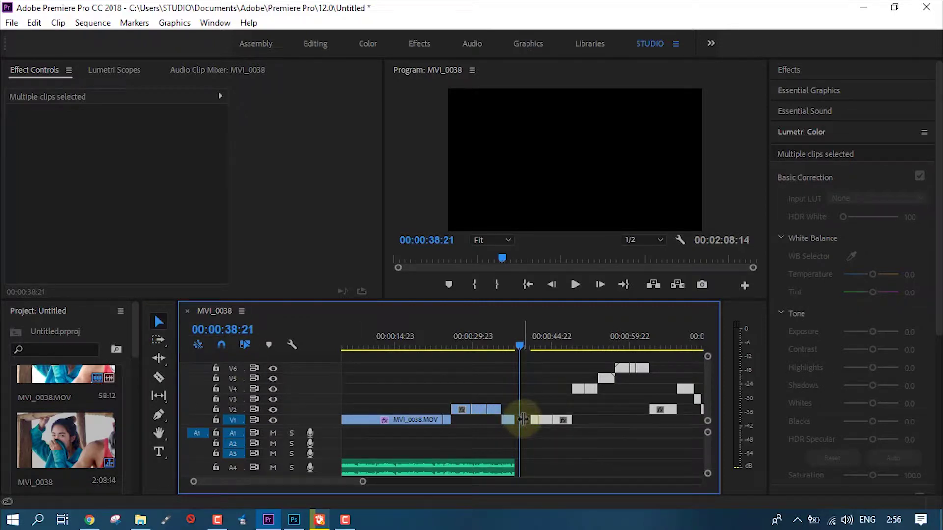
Ripple delete the empty gap between the clips on V1
drag(360, 484, 330, 484)
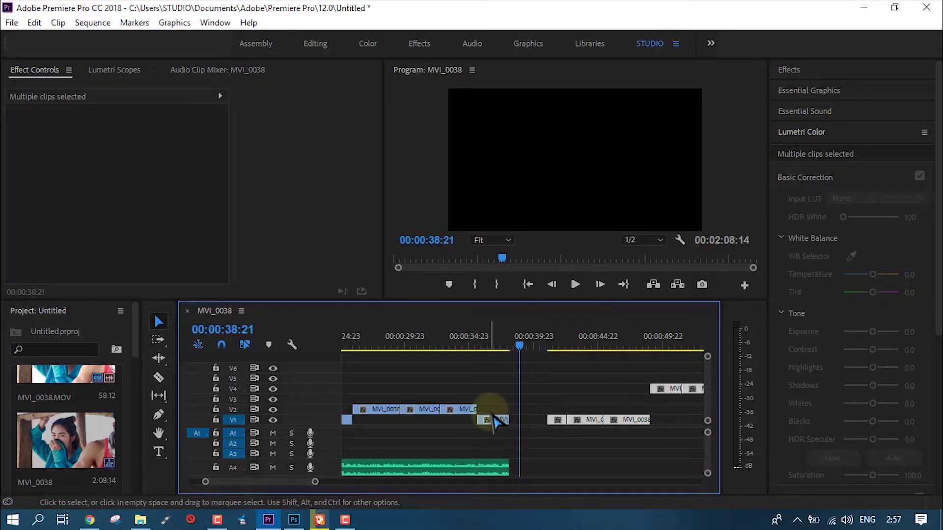
right_click(535, 429)
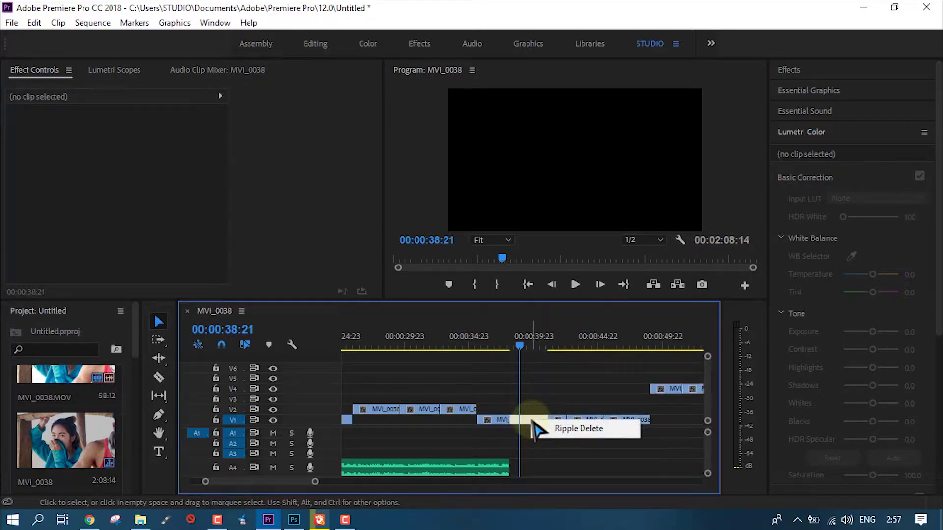
click(583, 430)
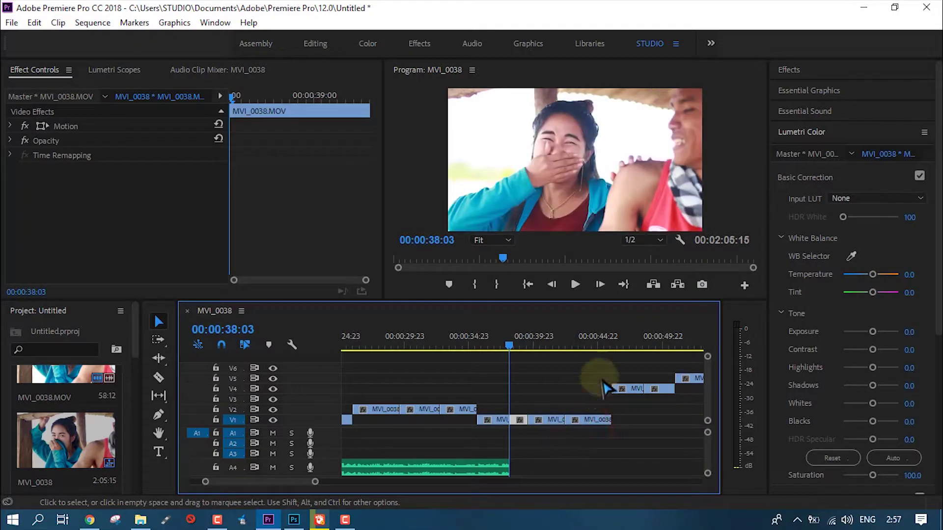
Play the sequence from 00:00:37:13 across the former gap to 00:00:38:18
click(502, 344)
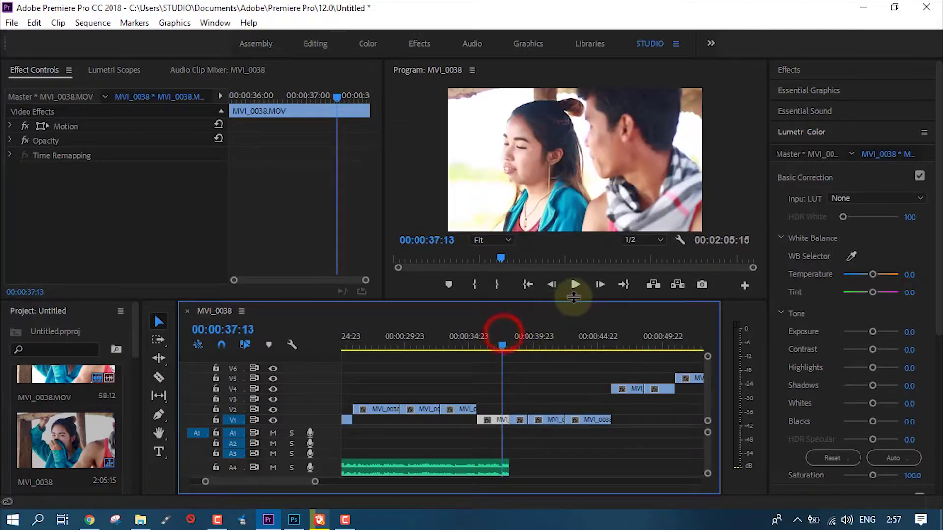
click(575, 285)
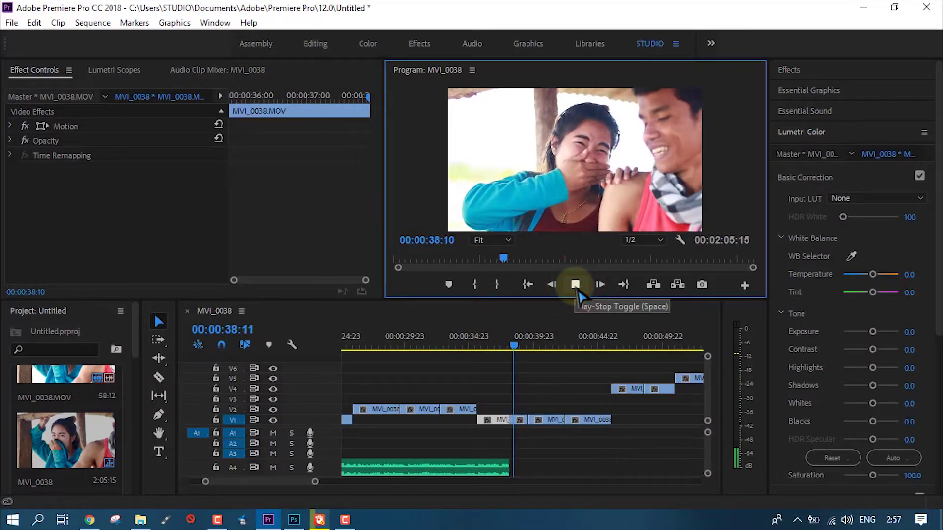
click(576, 285)
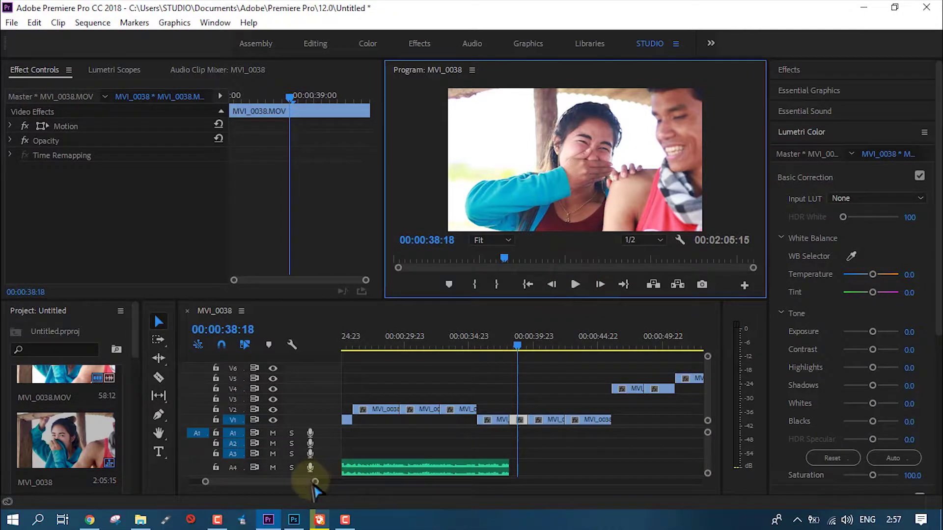
Scrub the playhead through the whole sequence, place it at 00:01:36:17, and select the music clip on A4
mouse_move(314, 483)
mouse_down()
mouse_move(379, 488)
mouse_move(307, 496)
mouse_up()
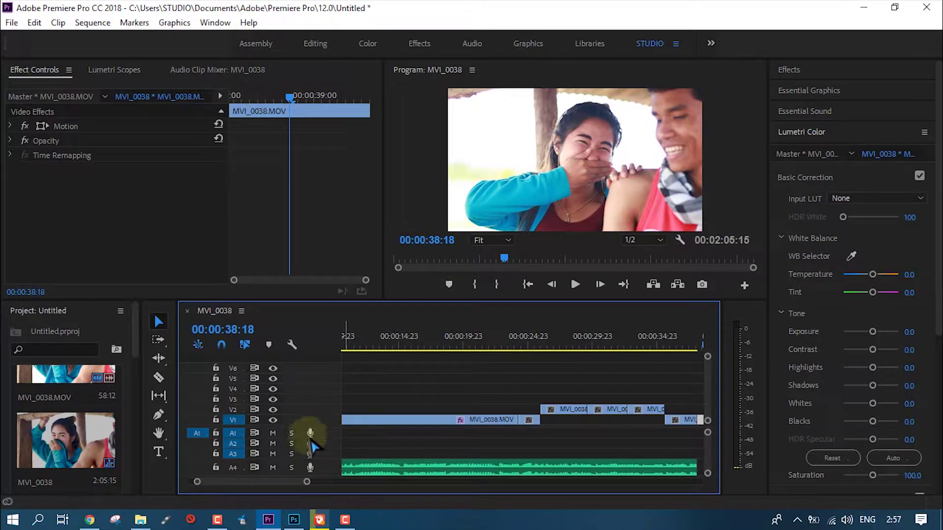
key(minus)
key(minus)
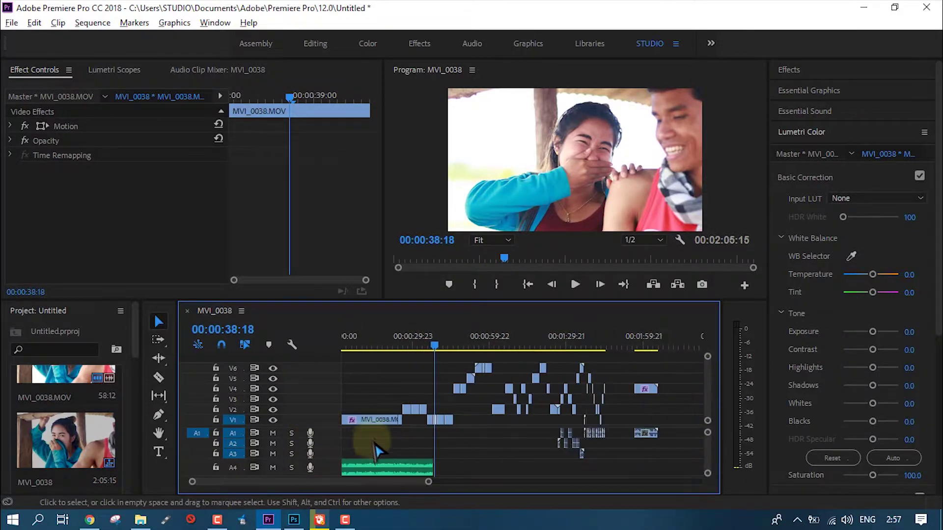
key(alt)
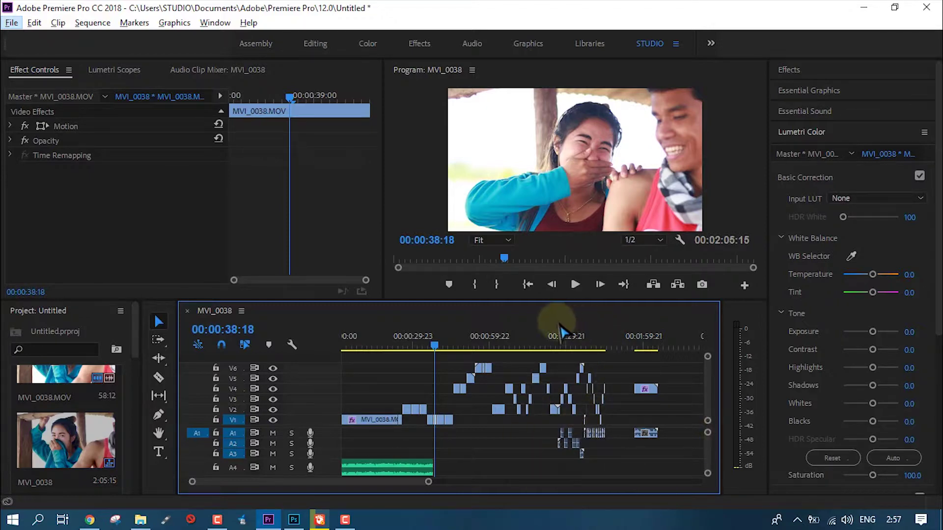
drag(506, 336, 675, 361)
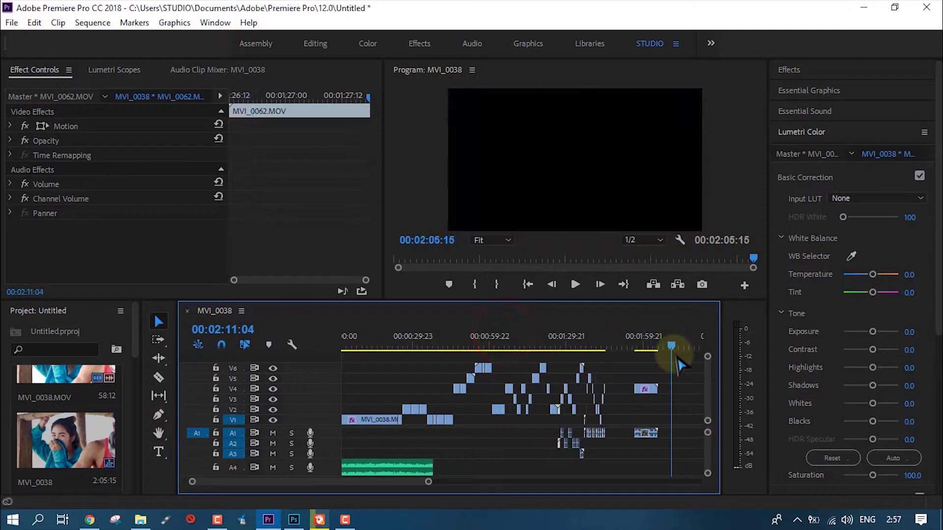
click(583, 339)
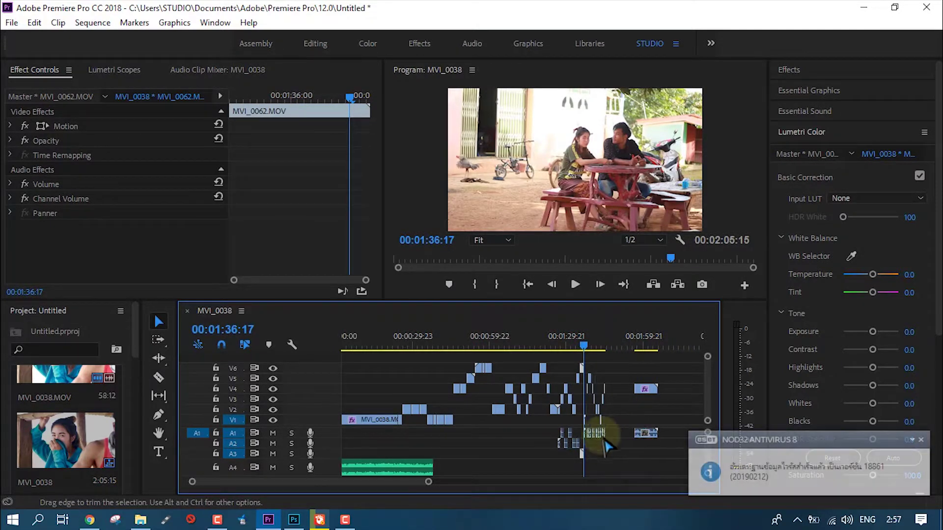
click(372, 467)
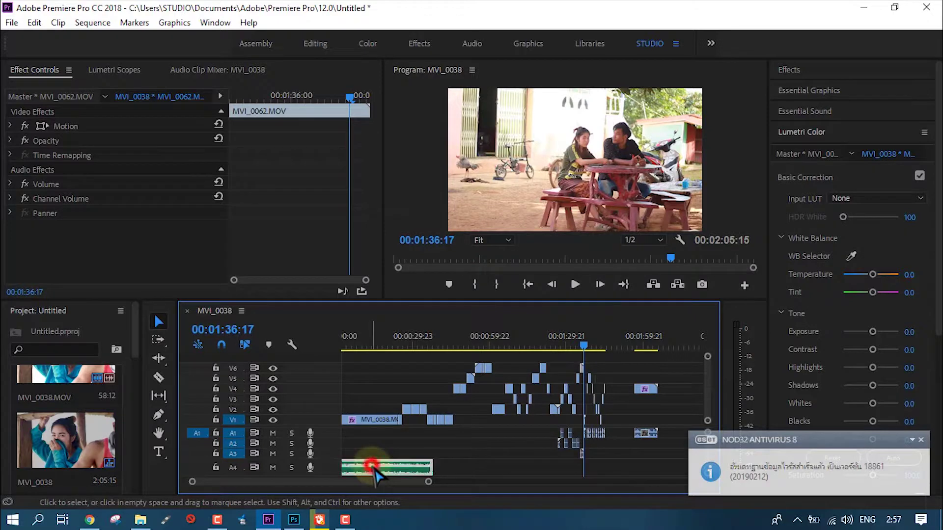
mouse_move(374, 470)
mouse_down()
mouse_move(468, 471)
mouse_move(388, 484)
mouse_up()
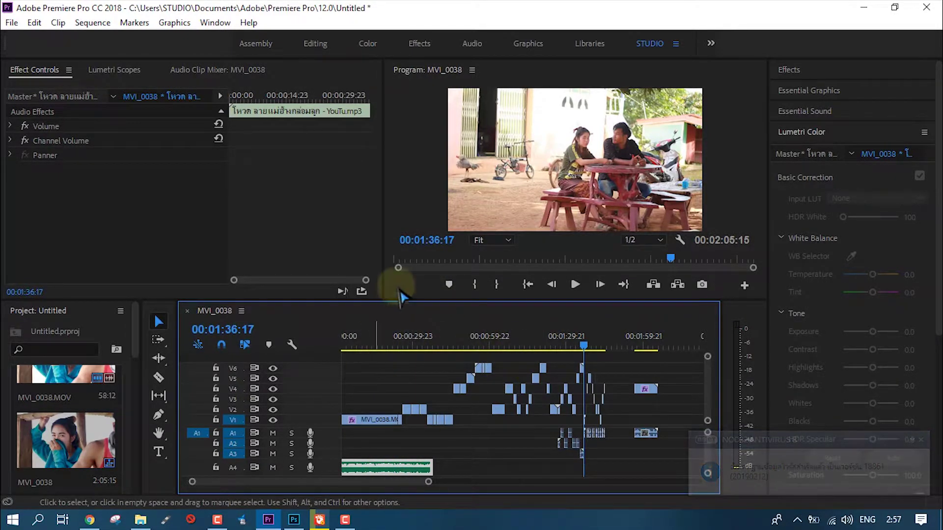
Place the playhead at 00:00:13:18 and split the first MVI_0038 clip on V1 there with the Razor tool
click(371, 344)
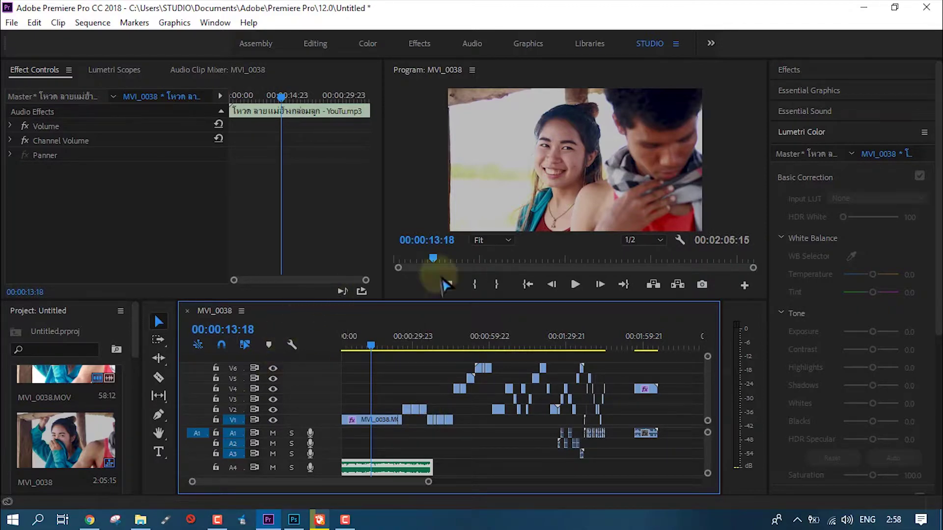
click(379, 418)
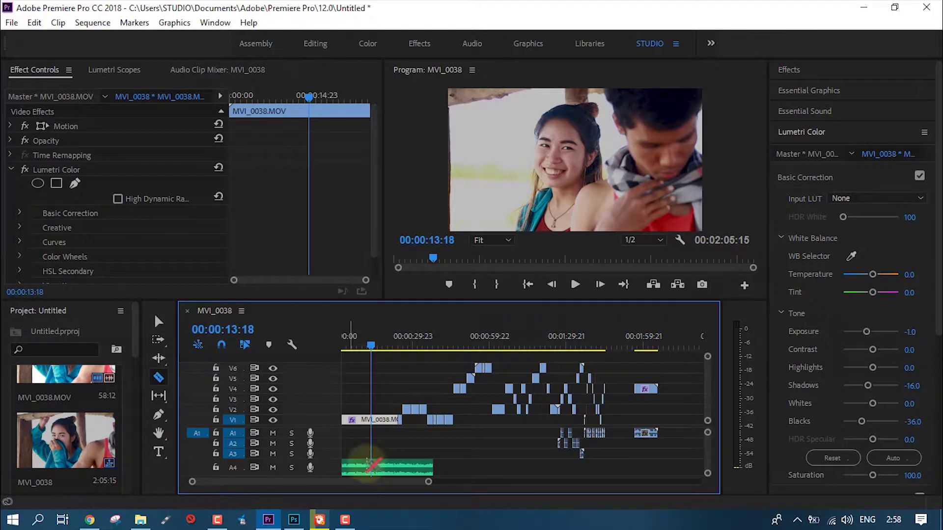
click(158, 379)
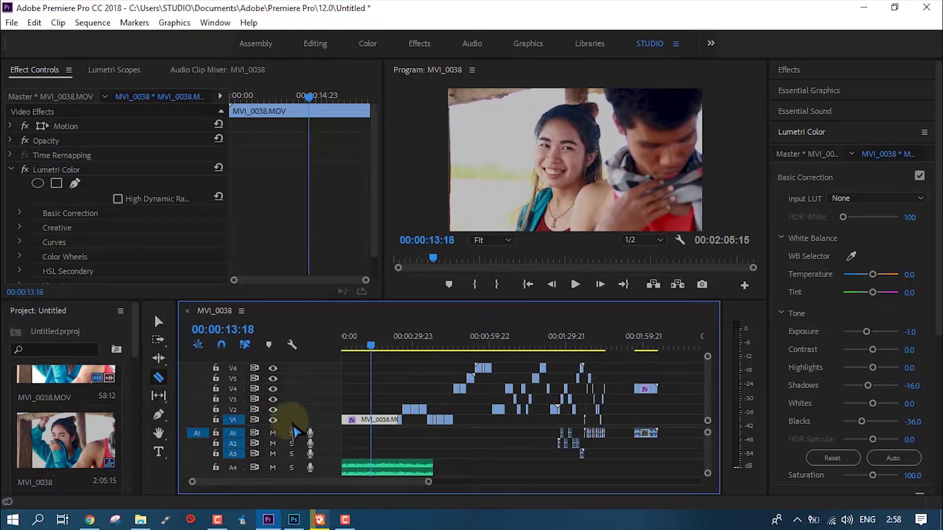
click(374, 420)
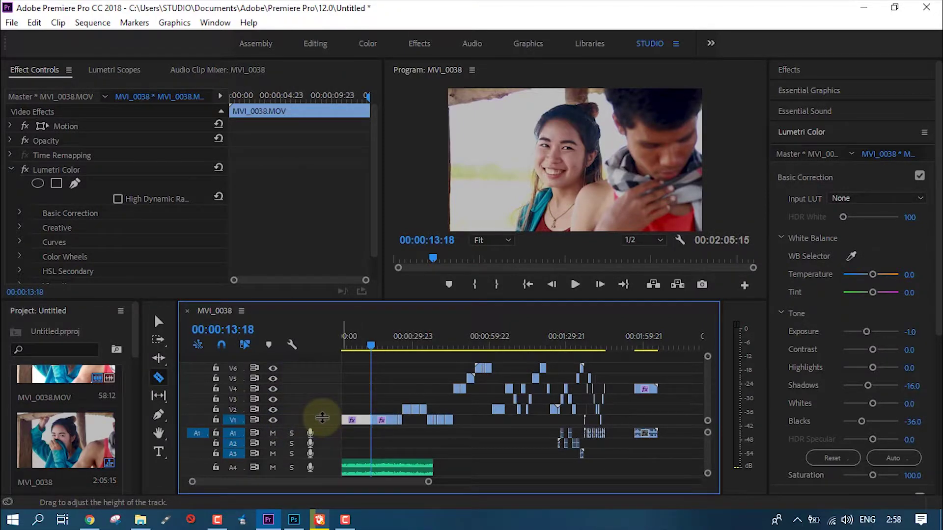
Delete the part of the first MVI_0038 clip before 00:00:13:18 on V1, and undo both the deletion and the split
key(Delete)
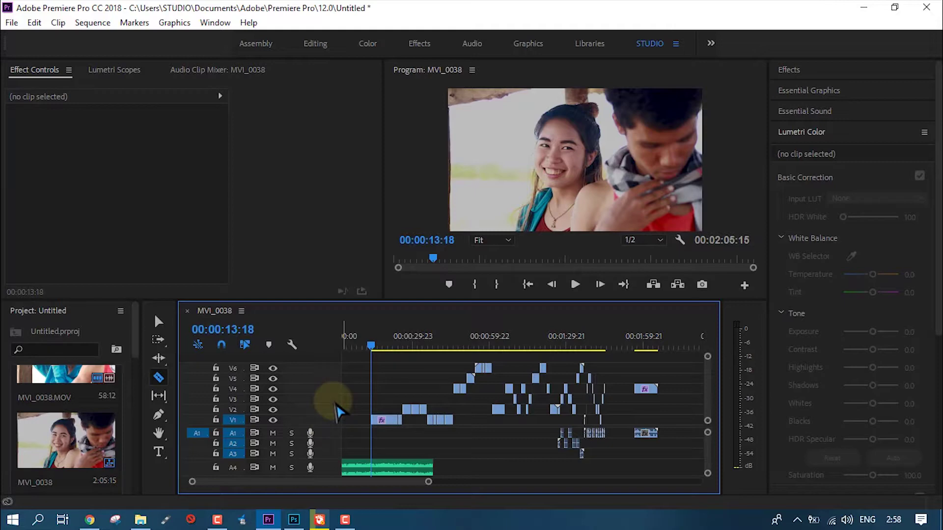
key(ctrl+z)
key(ctrl+z)
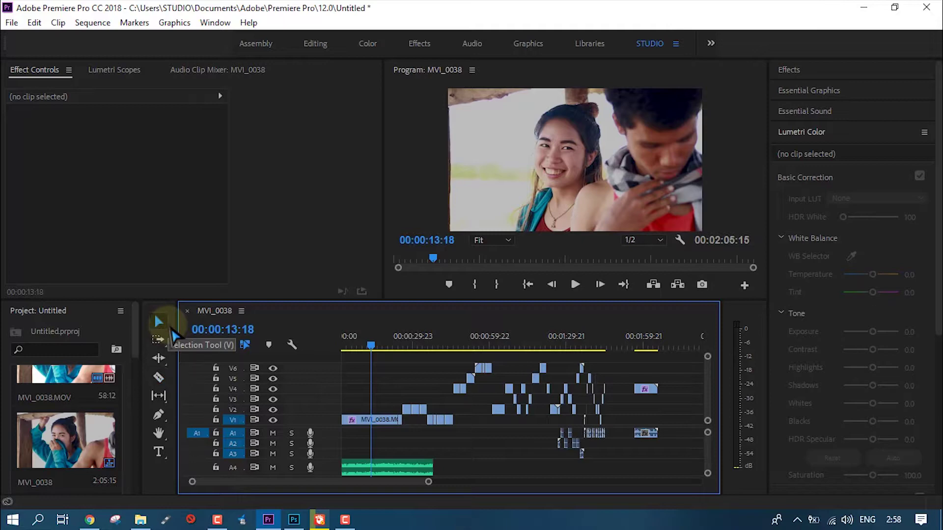
Split the first V1 clip at 00:00:13:18 once more, delete its first part, and undo both edits
click(382, 423)
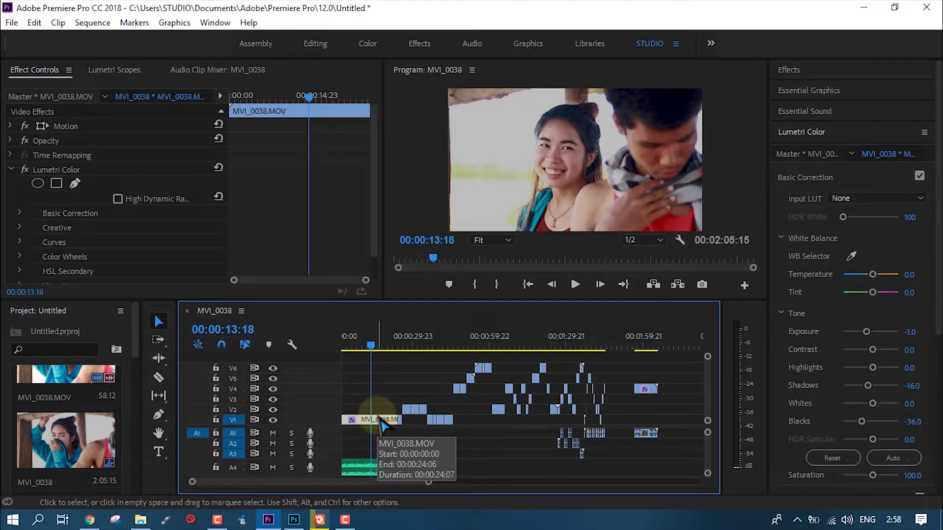
click(158, 377)
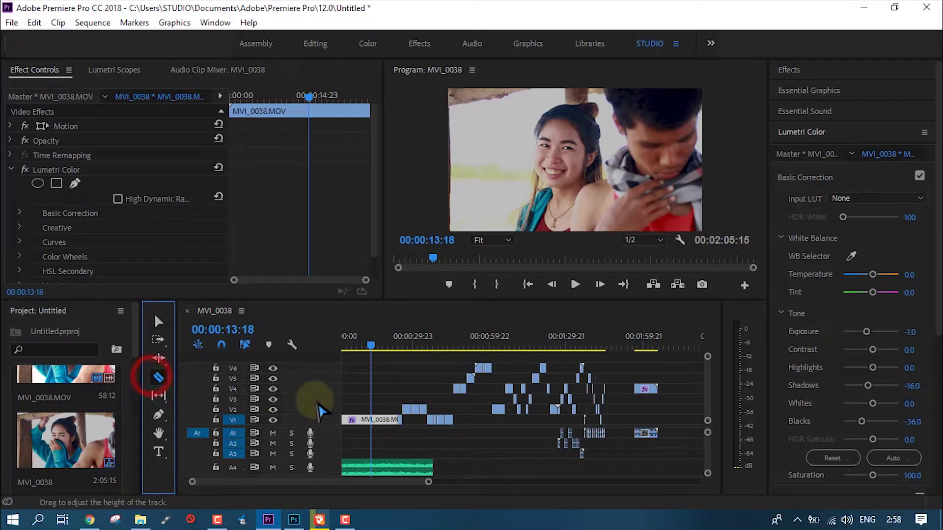
click(158, 322)
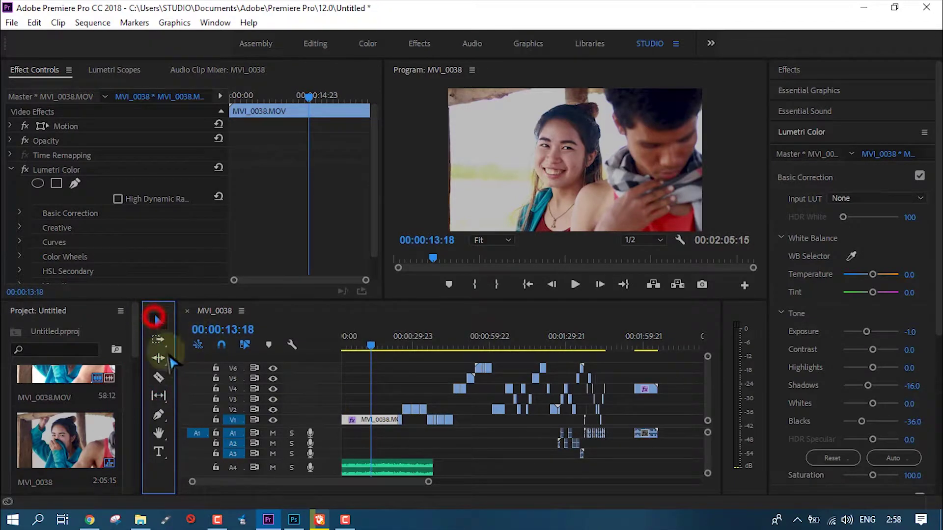
click(381, 426)
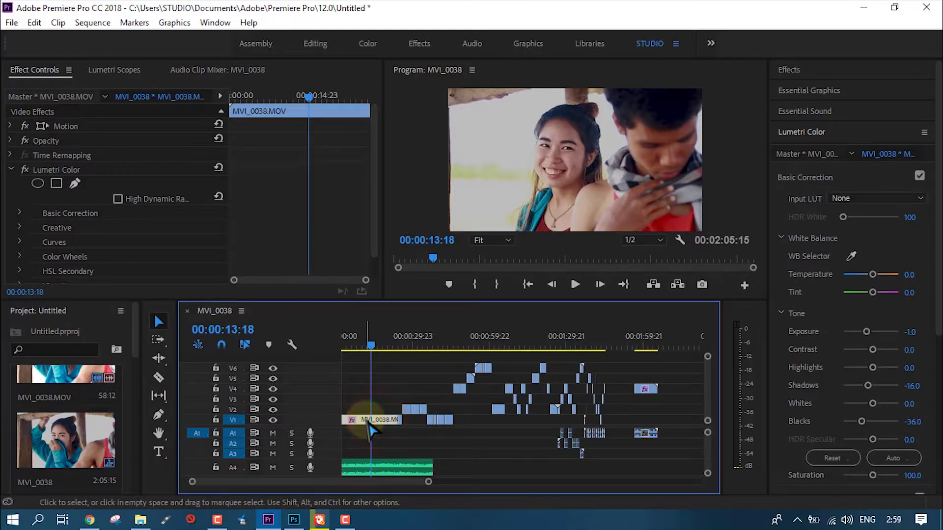
drag(401, 424, 362, 423)
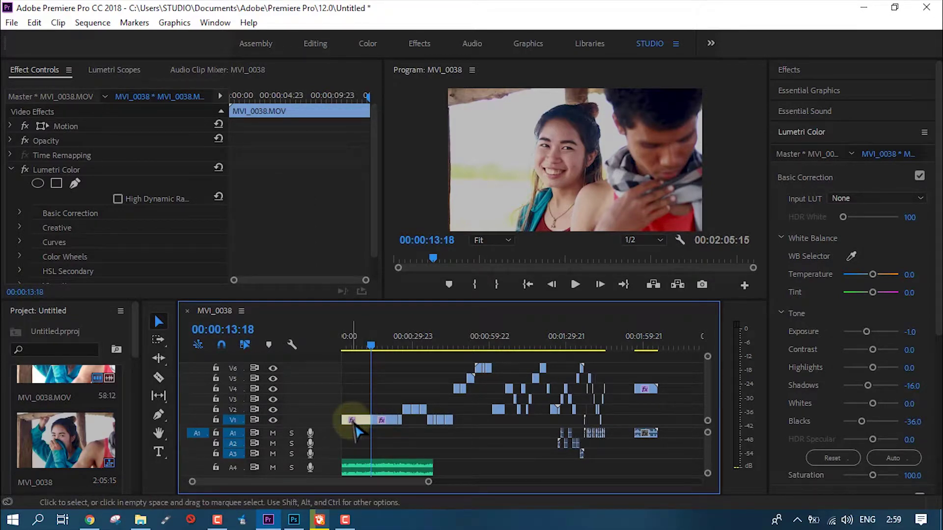
key(Delete)
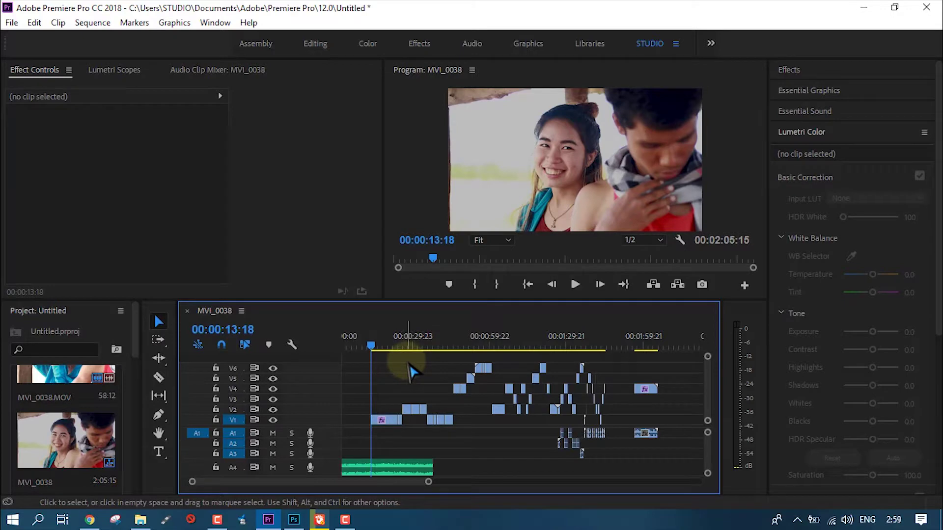
key(ctrl+z)
key(ctrl+z)
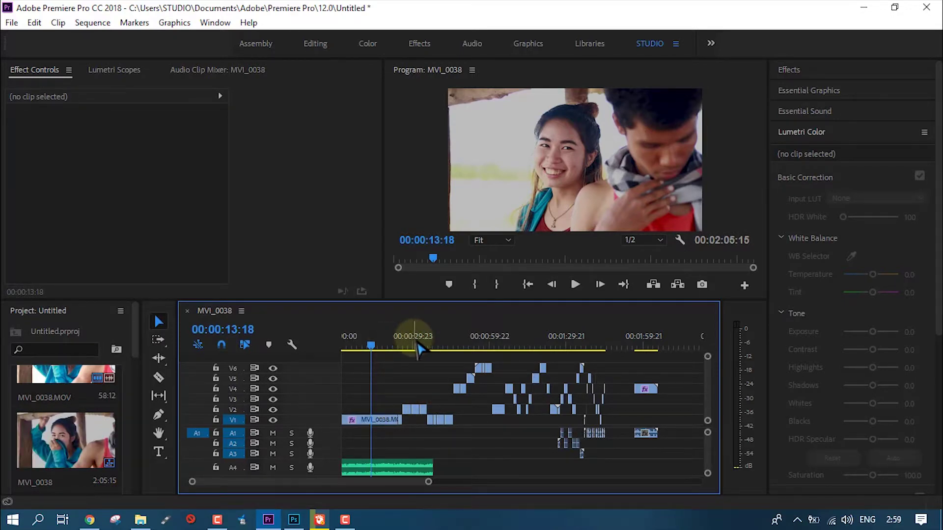
Place the playhead at 00:02:01:05 over the MVI_0093 clip at the sequence's end, and open and dismiss the clip's options
click(647, 346)
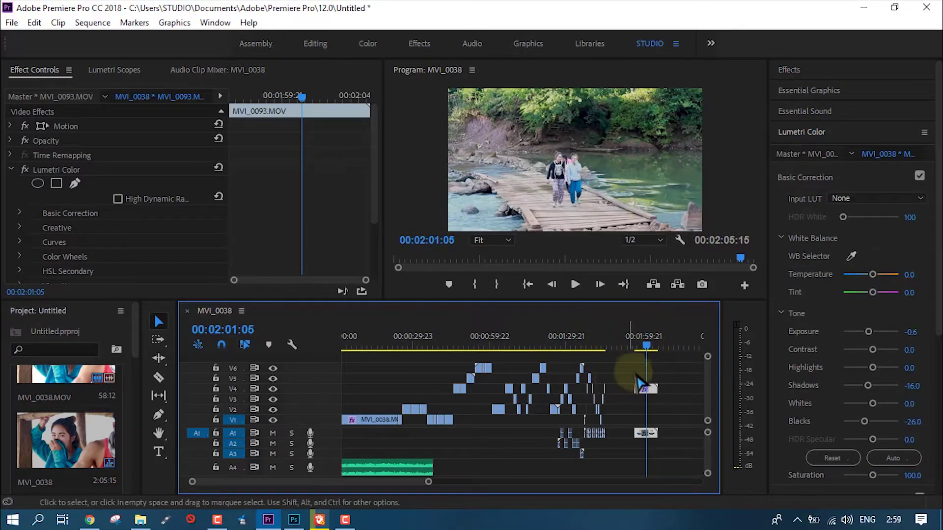
mouse_move(653, 393)
mouse_down()
mouse_move(687, 391)
mouse_move(647, 393)
mouse_up()
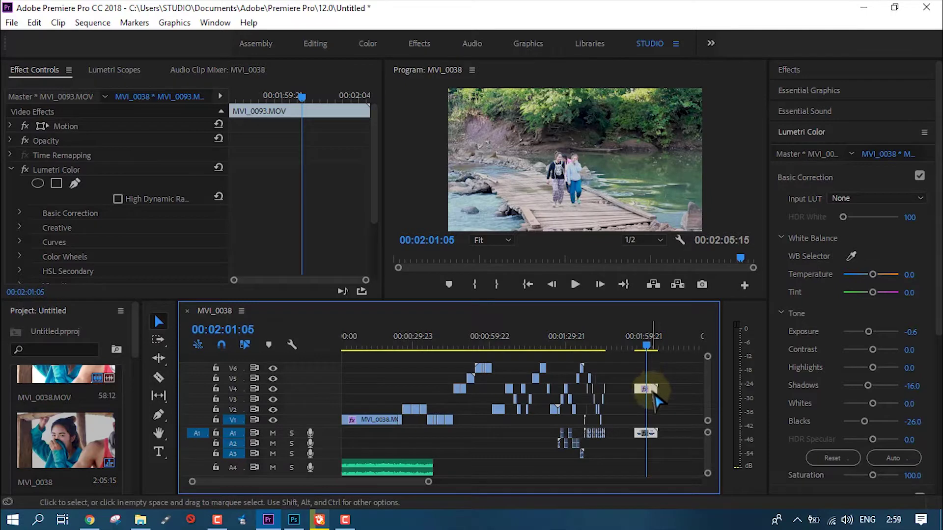
key(equal)
right_click(527, 395)
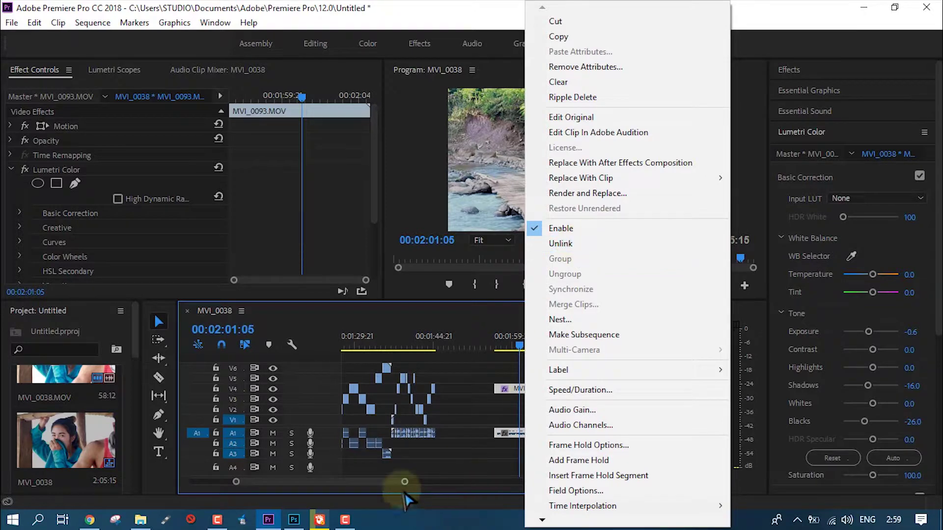
click(391, 484)
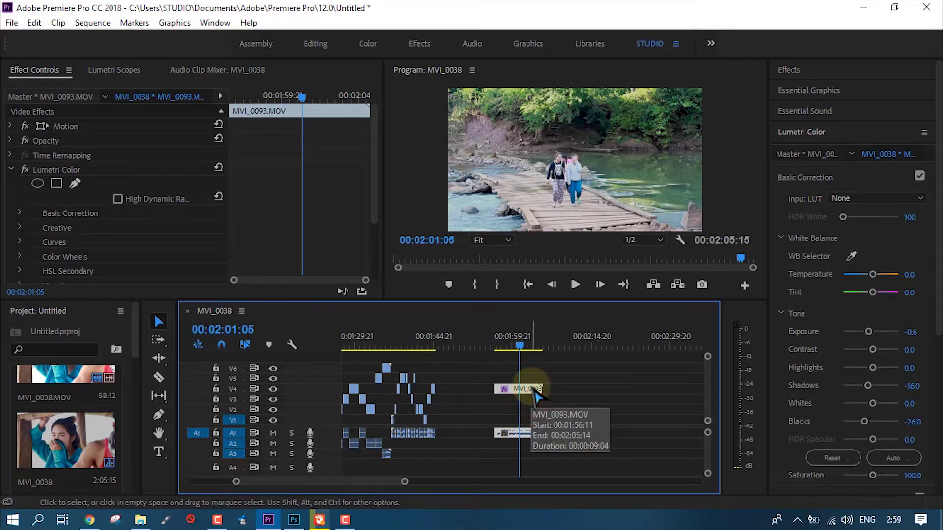
View the frame at 00:01:41:13, place the playhead at 00:02:01:18, and select the last MVI_0093 clip on V4 with its linked audio
click(443, 387)
click(417, 344)
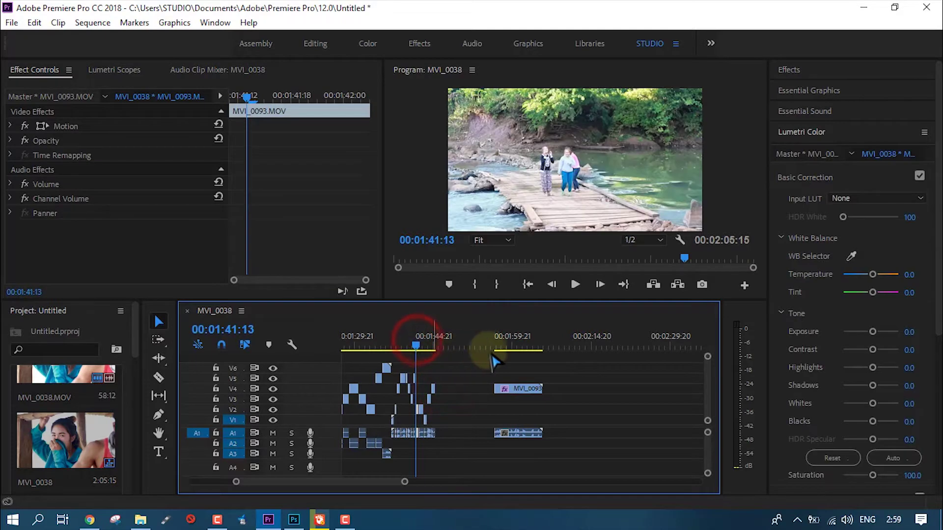
click(523, 344)
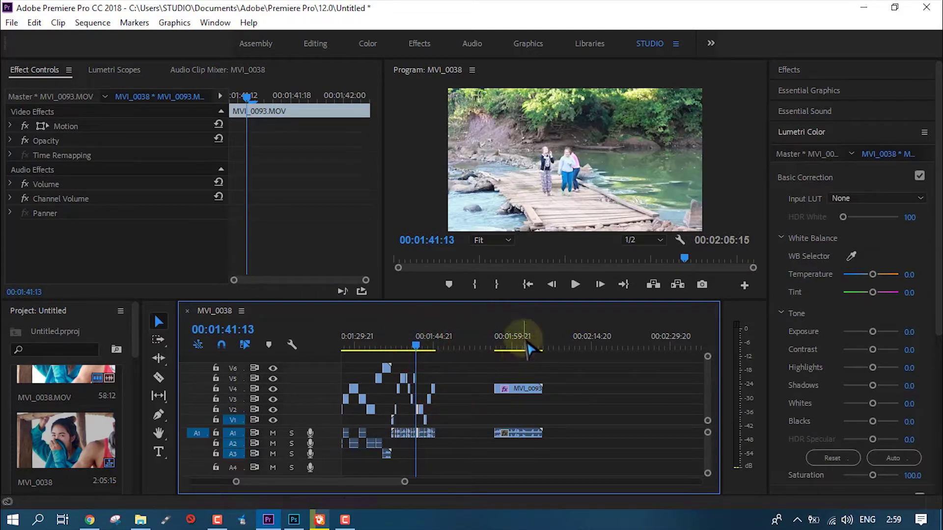
click(533, 392)
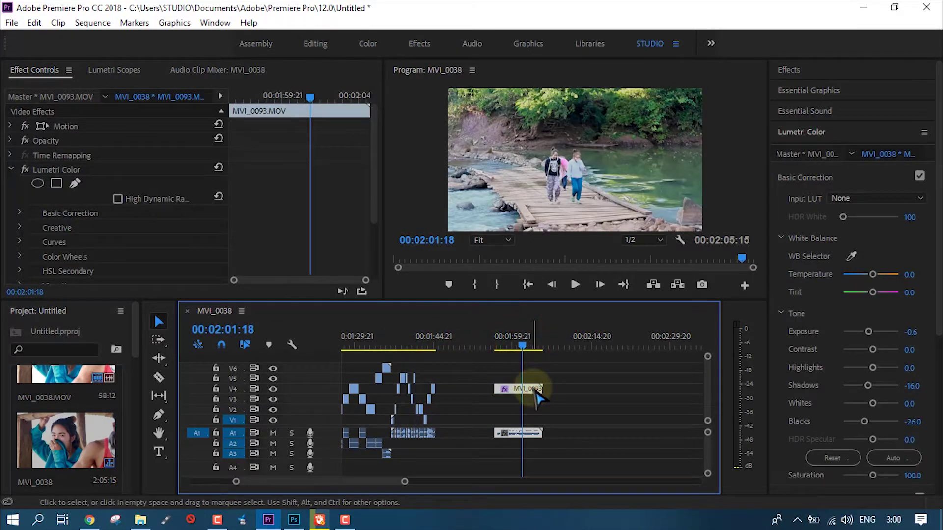
click(535, 391)
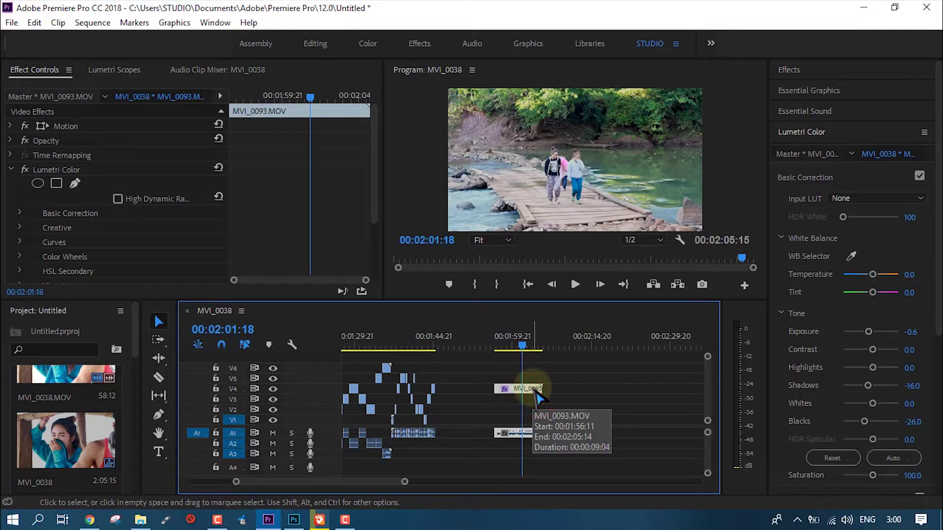
Try moving only the video part of MVI_0093 on V4 to start at 00:02:11:01 and at 00:02:01:18, undoing each move
alt+click(536, 393)
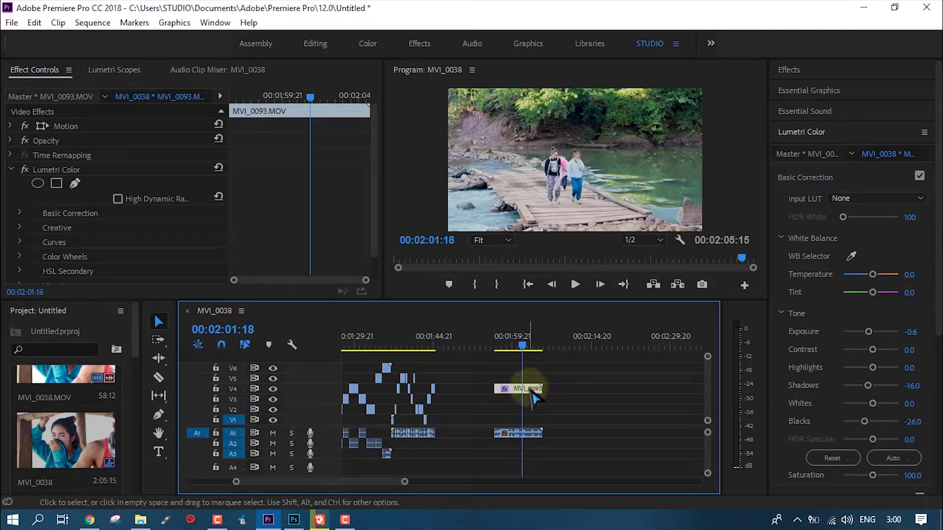
drag(532, 392, 609, 393)
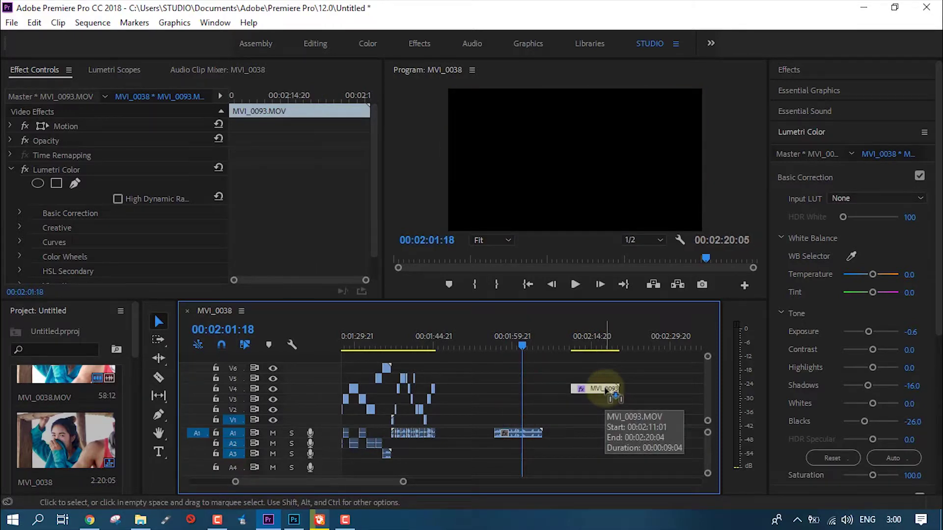
key(ctrl+z)
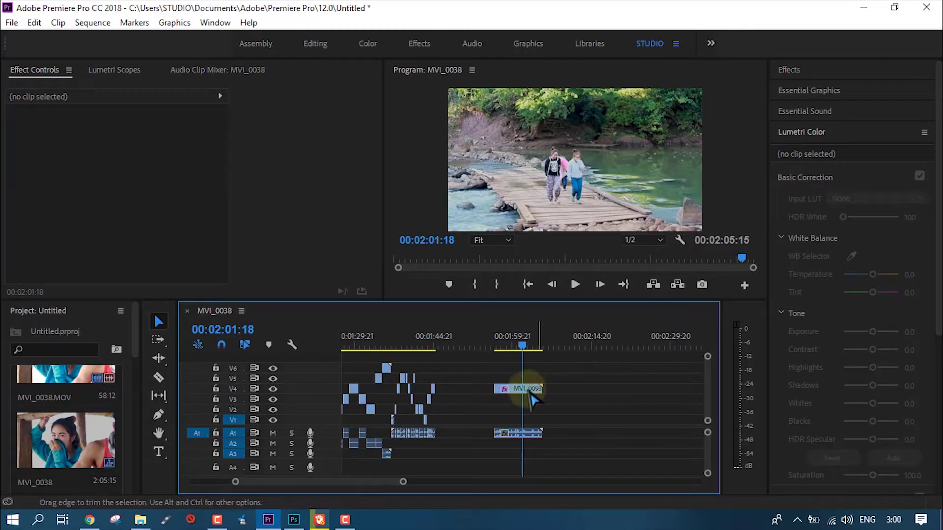
drag(530, 401, 555, 388)
key(ctrl+z)
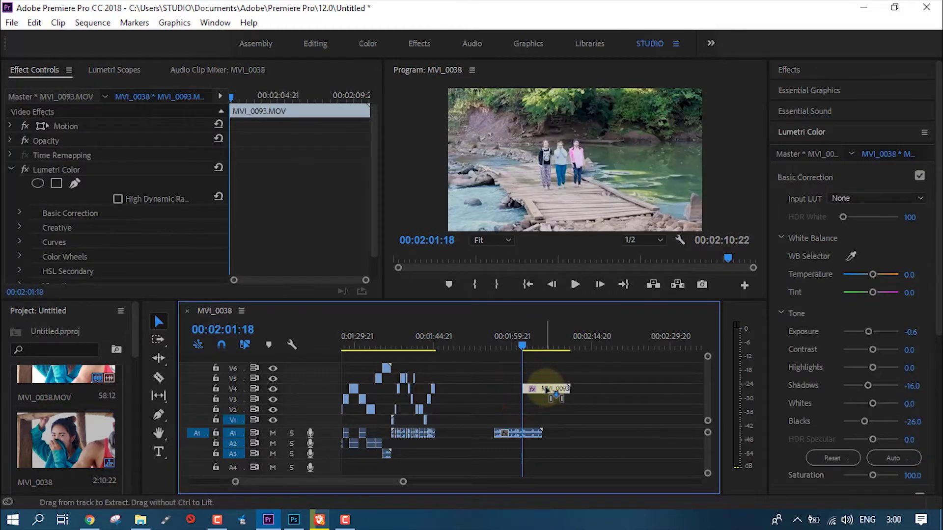
Place the playhead at 00:02:00:10 and reset the MVI_0093 clip's Lumetri Basic Correction tone values
click(533, 345)
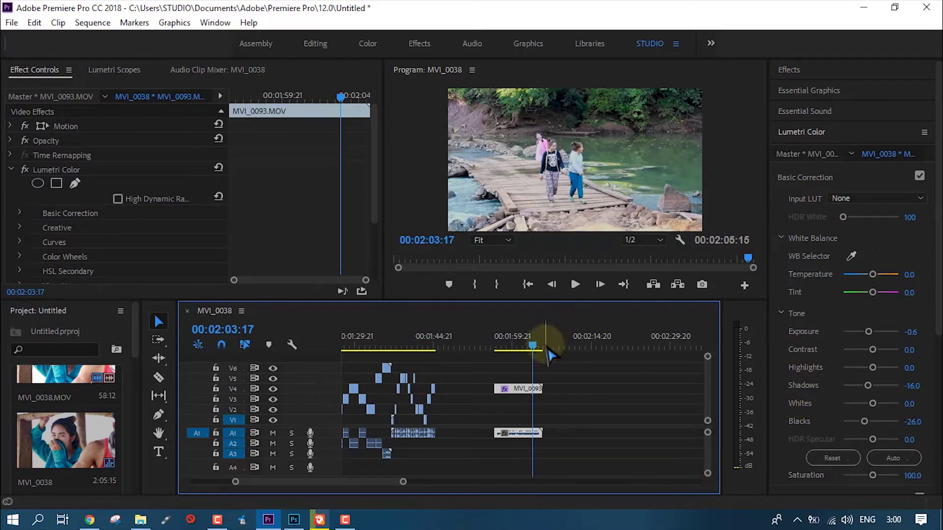
click(514, 343)
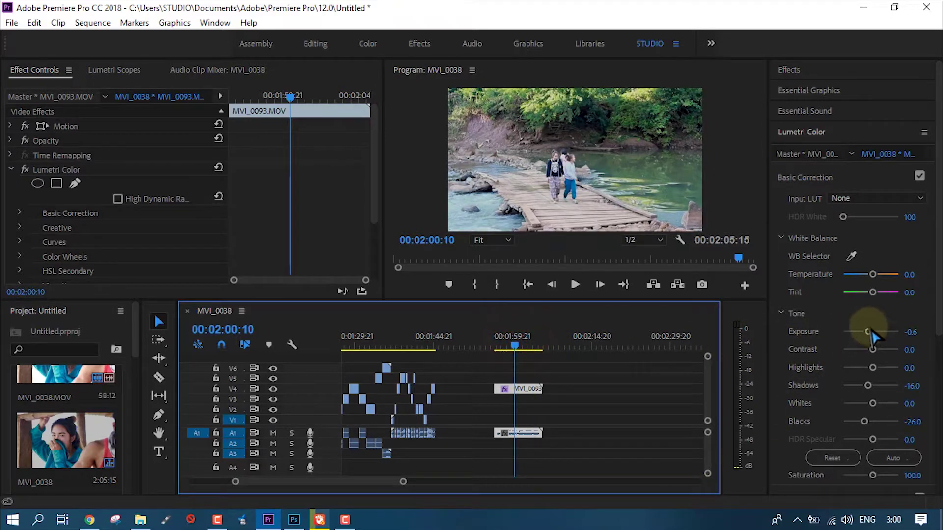
click(833, 458)
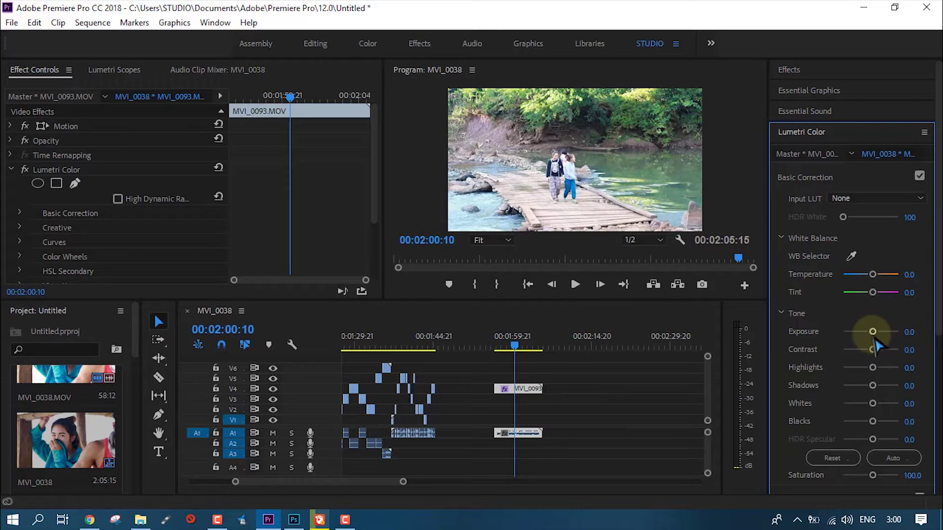
Try Exposure -4.4, Contrast 6.2, Highlights 11.1, Shadows 13.6, Whites 33.3 and Blacks -65.4, try the Auto tone correction, and reset after each
drag(875, 342, 853, 424)
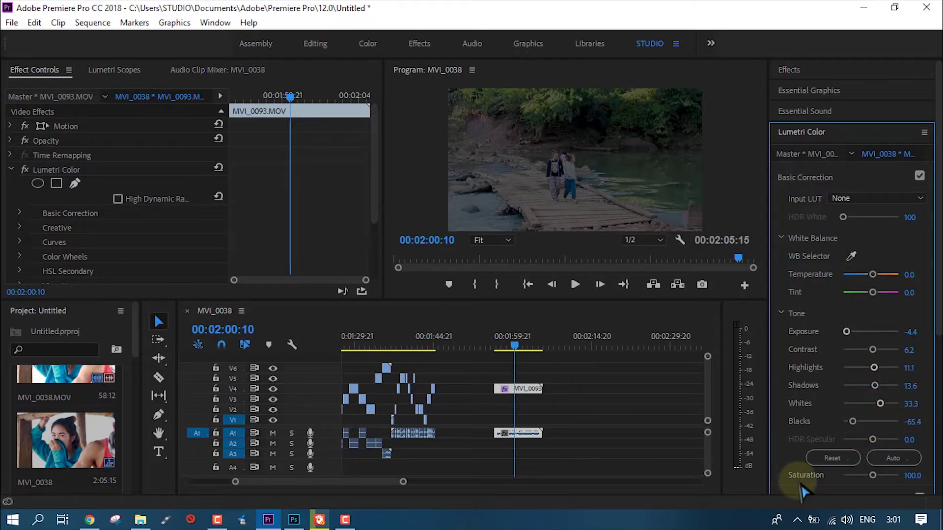
click(841, 464)
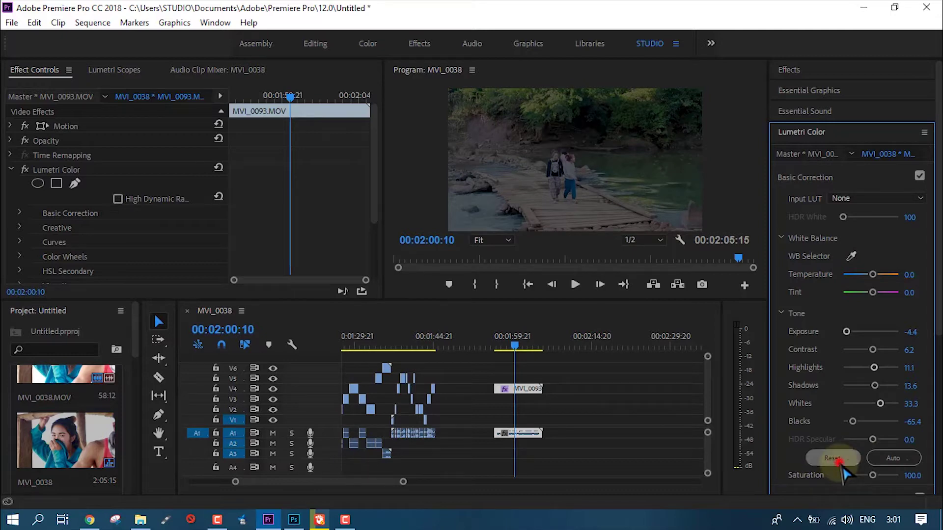
click(723, 404)
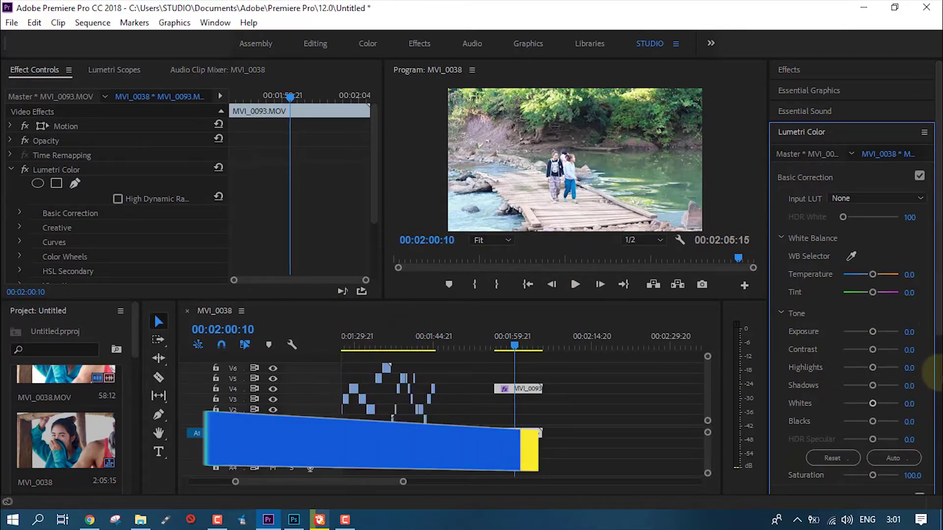
click(899, 458)
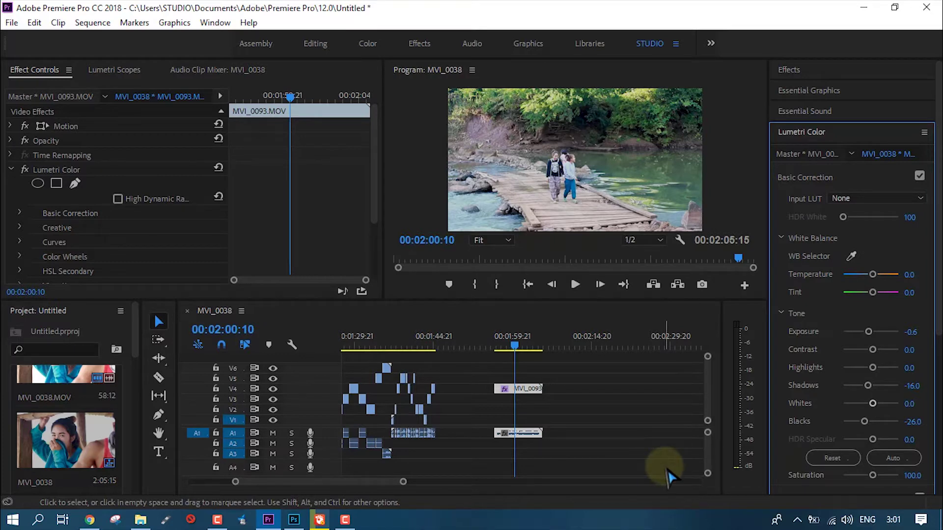
click(835, 460)
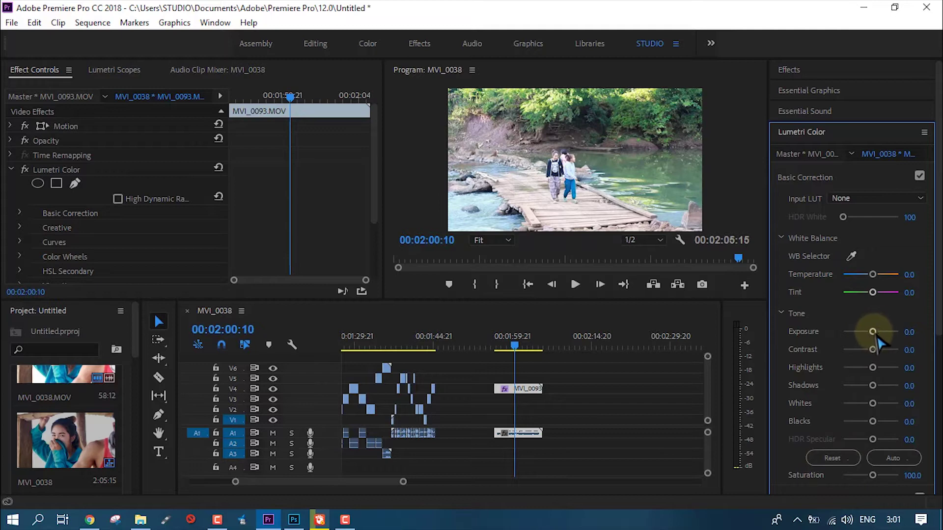
Set the MVI_0093 clip's Exposure to -0.4, Highlights to -16.0, Shadows to -16.0 and Blacks to 8.6 in Lumetri Color
drag(873, 332, 869, 332)
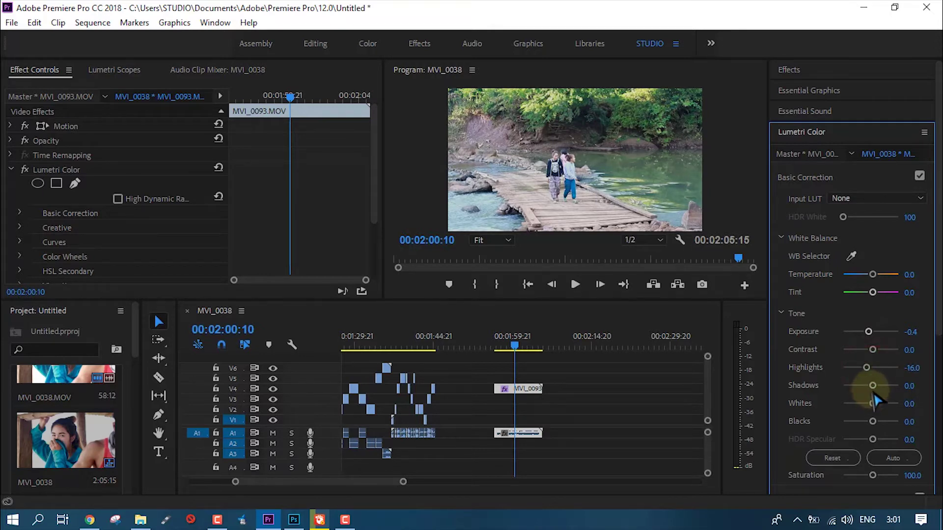
drag(874, 387, 869, 385)
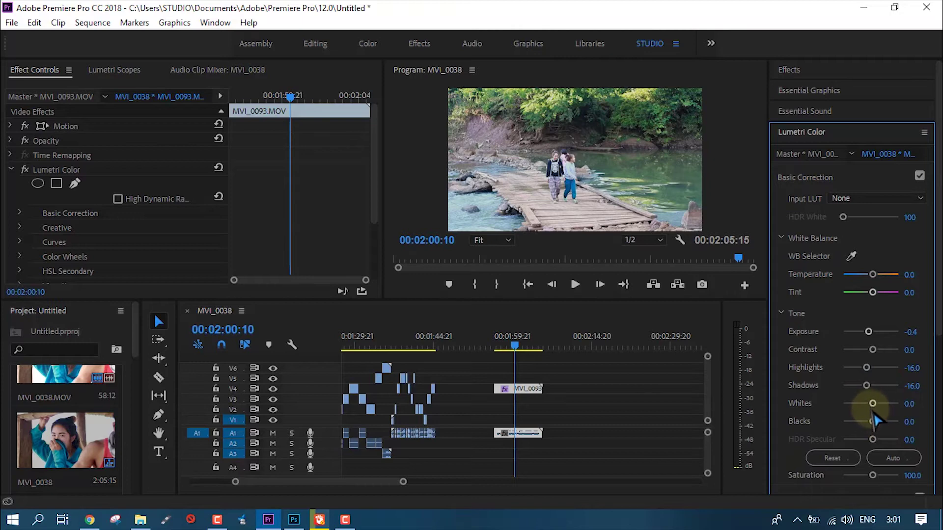
drag(872, 421, 875, 424)
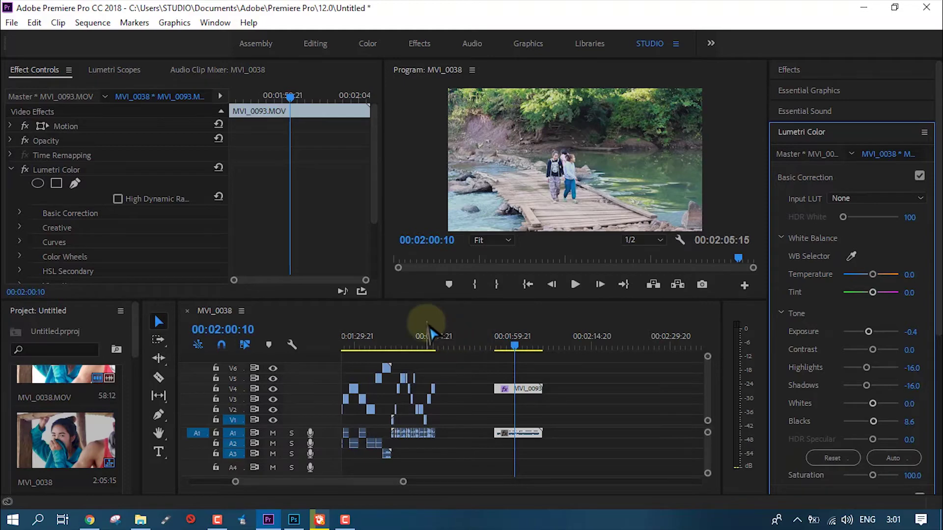
Switch to Chrome and look through the YARKBOK STUDIO channel page on YouTube
click(89, 521)
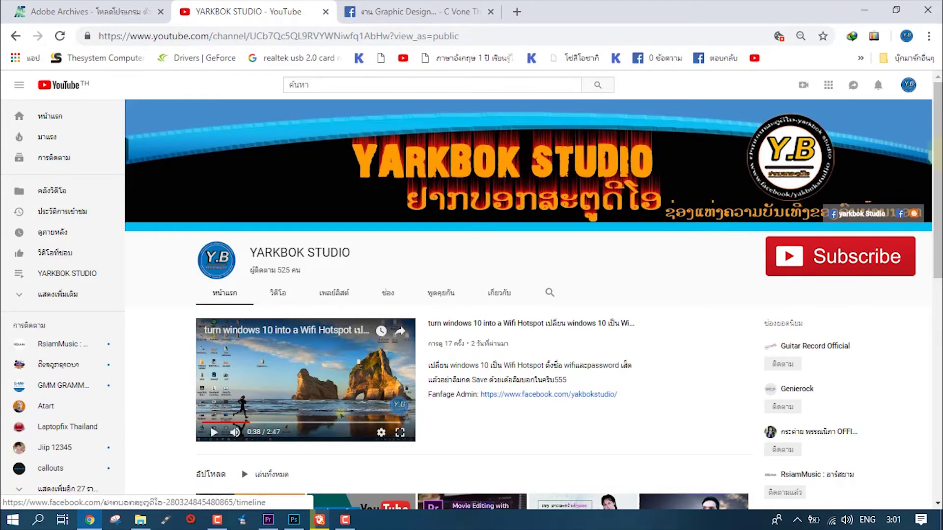
drag(938, 147, 936, 192)
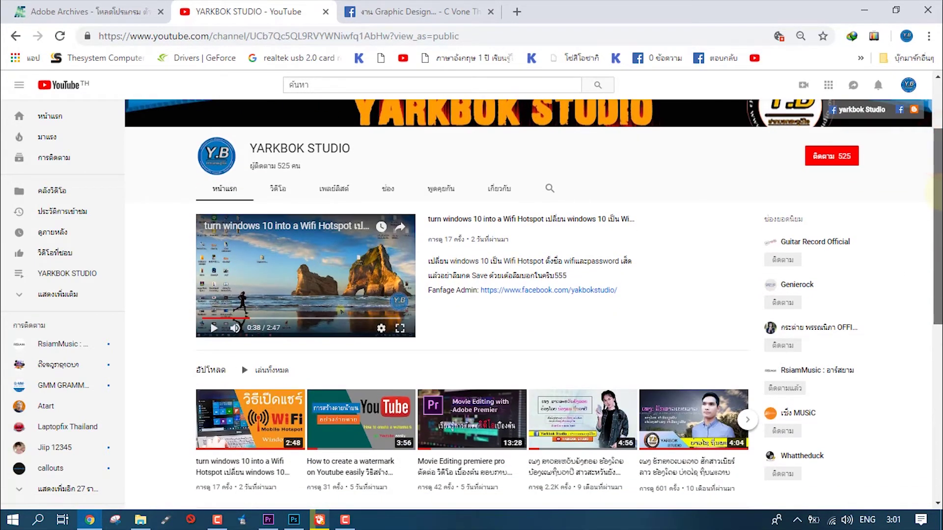
drag(936, 192, 936, 157)
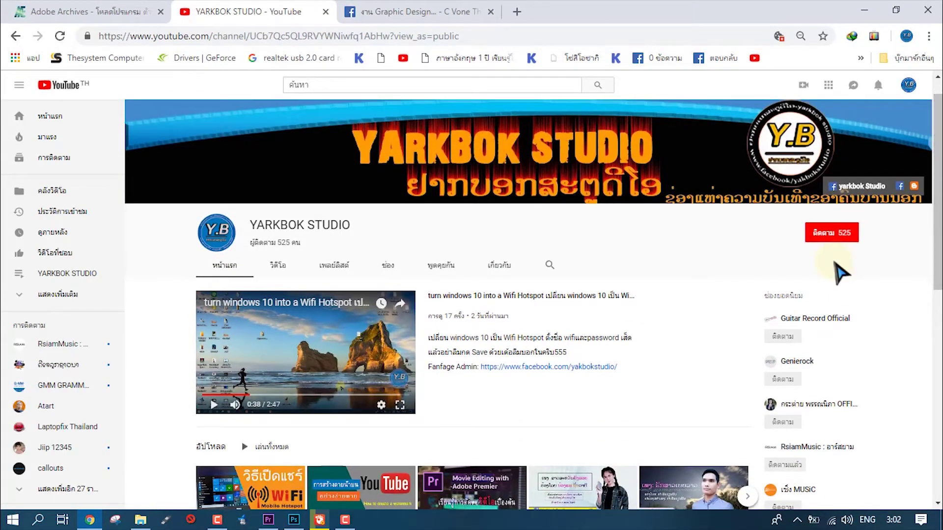
scroll(938, 135, up, 1)
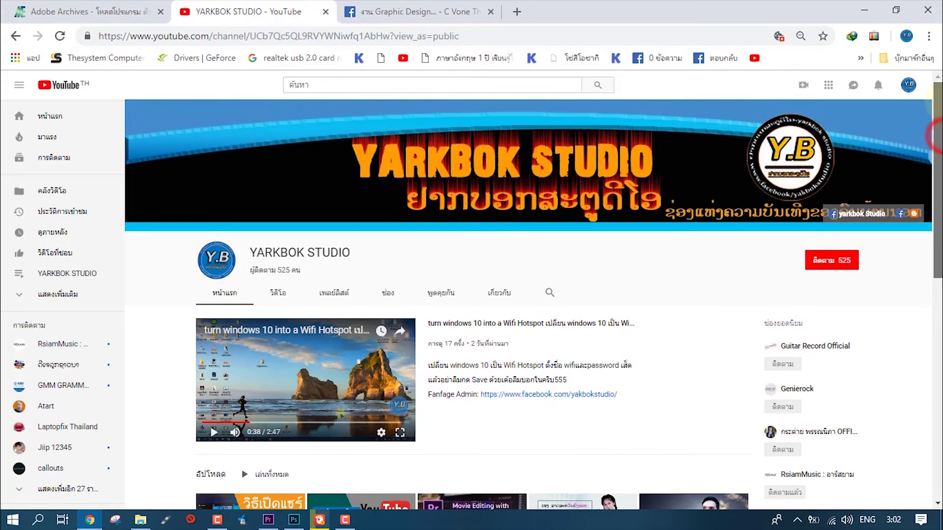
drag(936, 113, 937, 218)
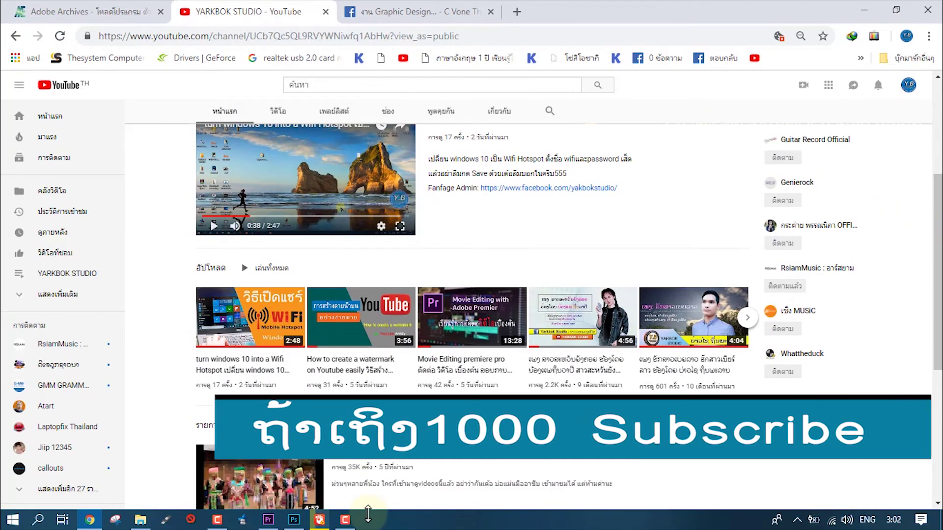
drag(937, 319, 936, 231)
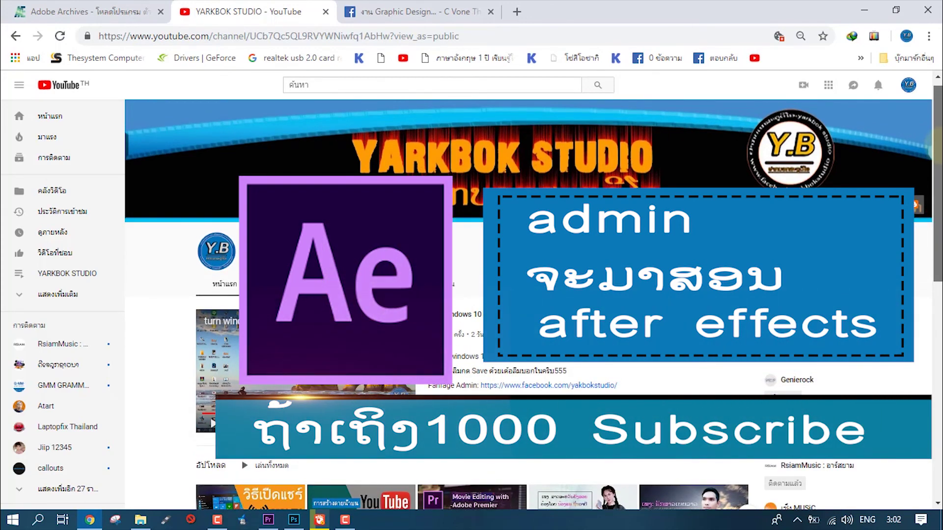
drag(937, 143, 936, 253)
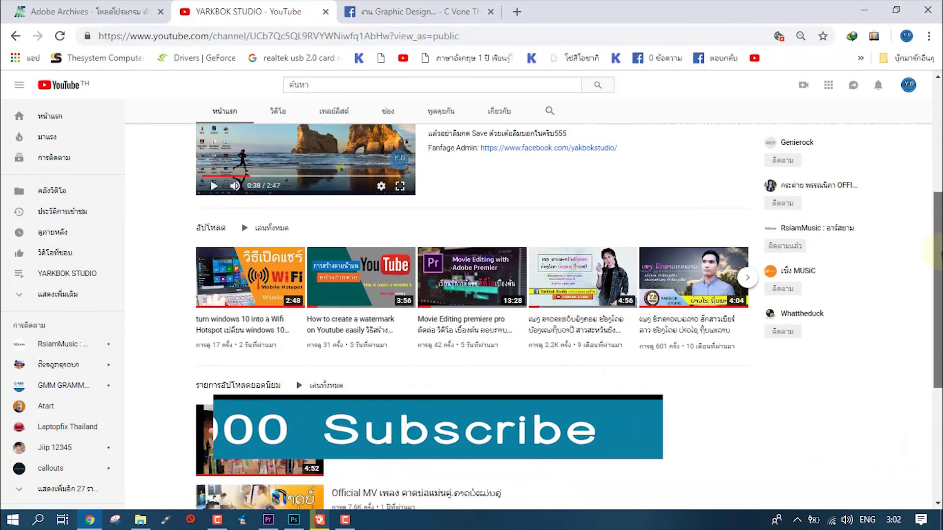